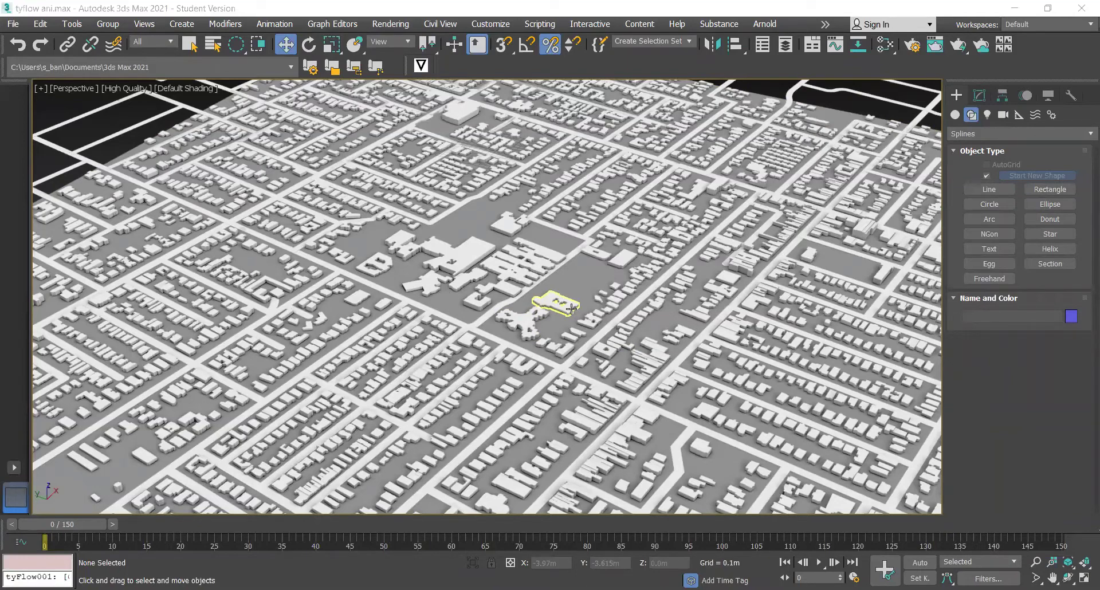
# Create a tyFlow object in the empty area just outside the edge of the city model
pyautogui.scroll(-3, 572, 308)
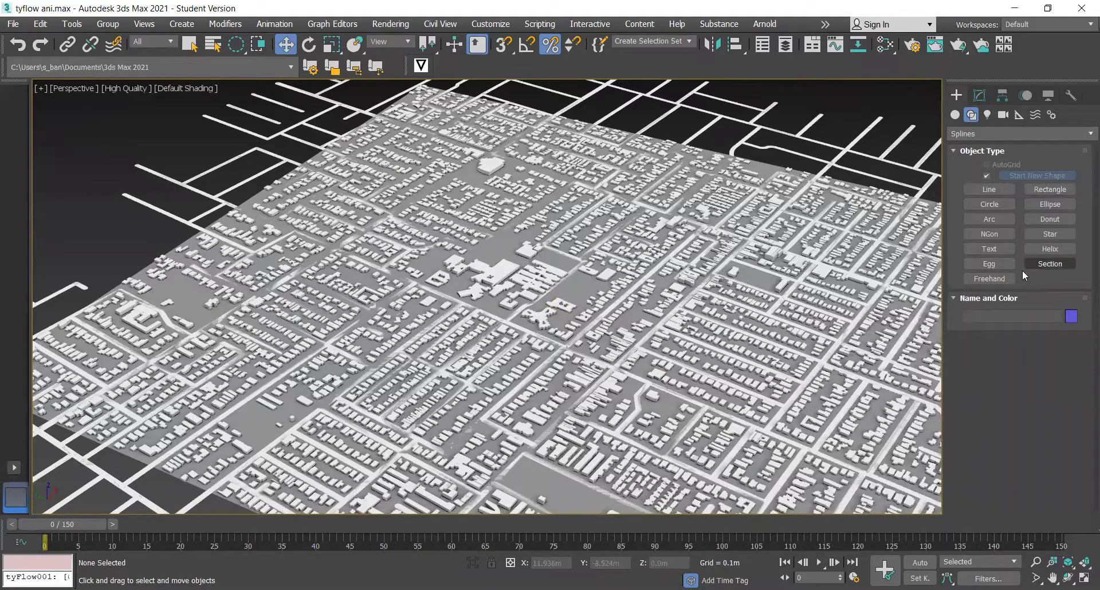
pyautogui.click(955, 117)
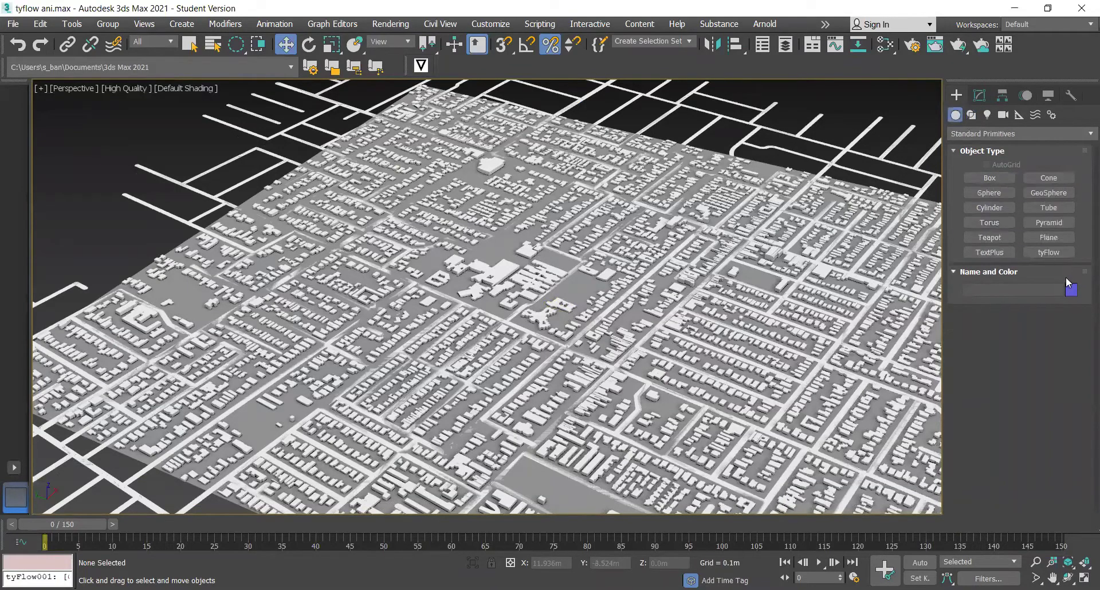
pyautogui.click(1051, 253)
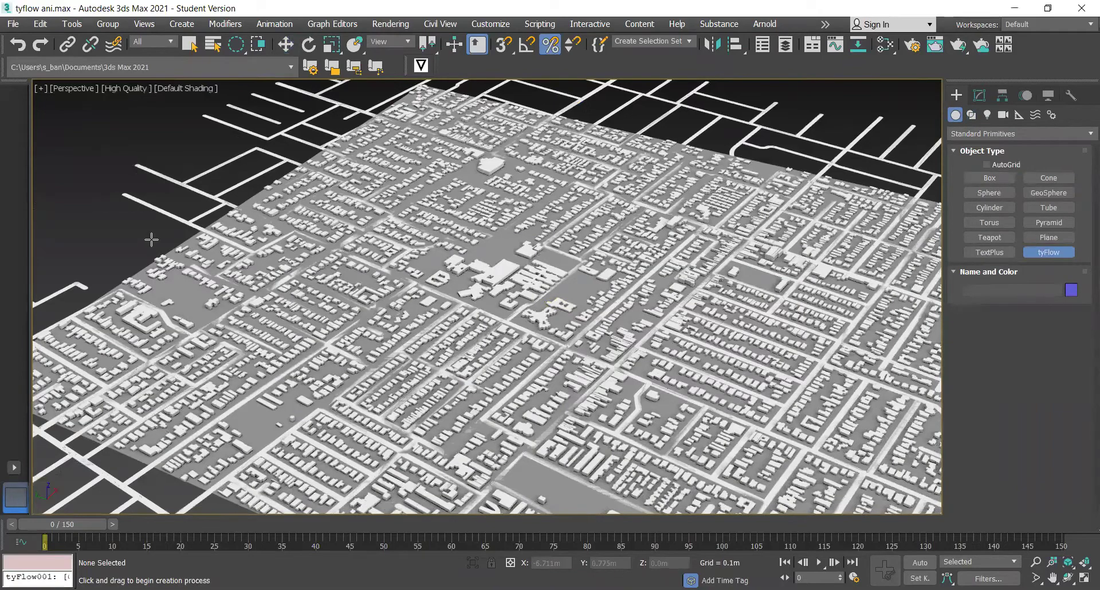
pyautogui.moveTo(150, 234); pyautogui.dragTo(119, 247)
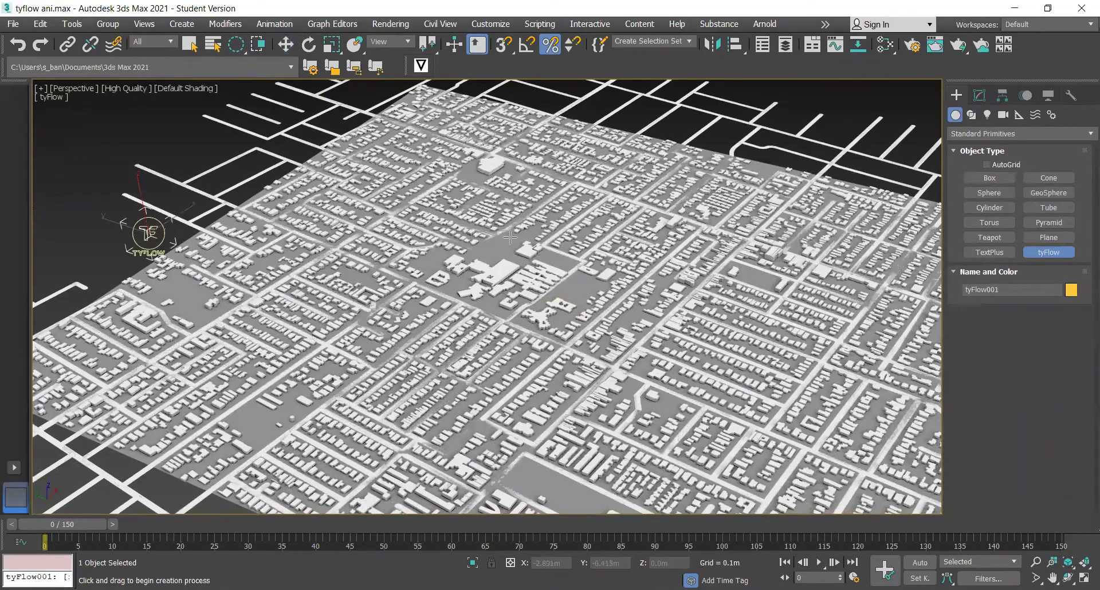
# Create a sphere with a radius of about 0.065 m on the road beside the three-winged building
pyautogui.scroll(3, 543, 320)
pyautogui.scroll(2, 543, 320)
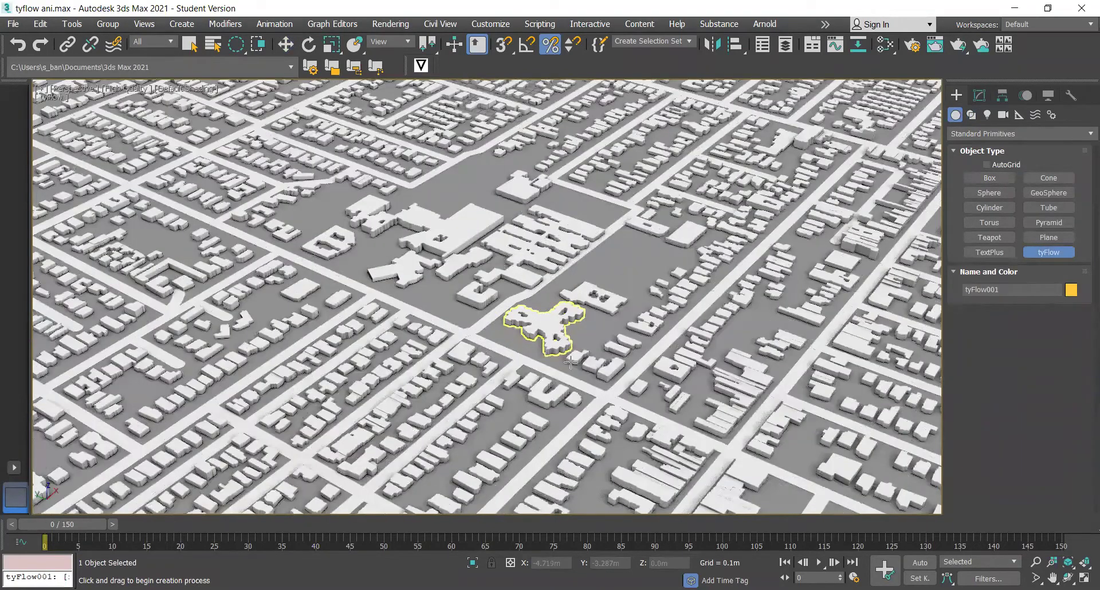
pyautogui.scroll(1, 565, 363)
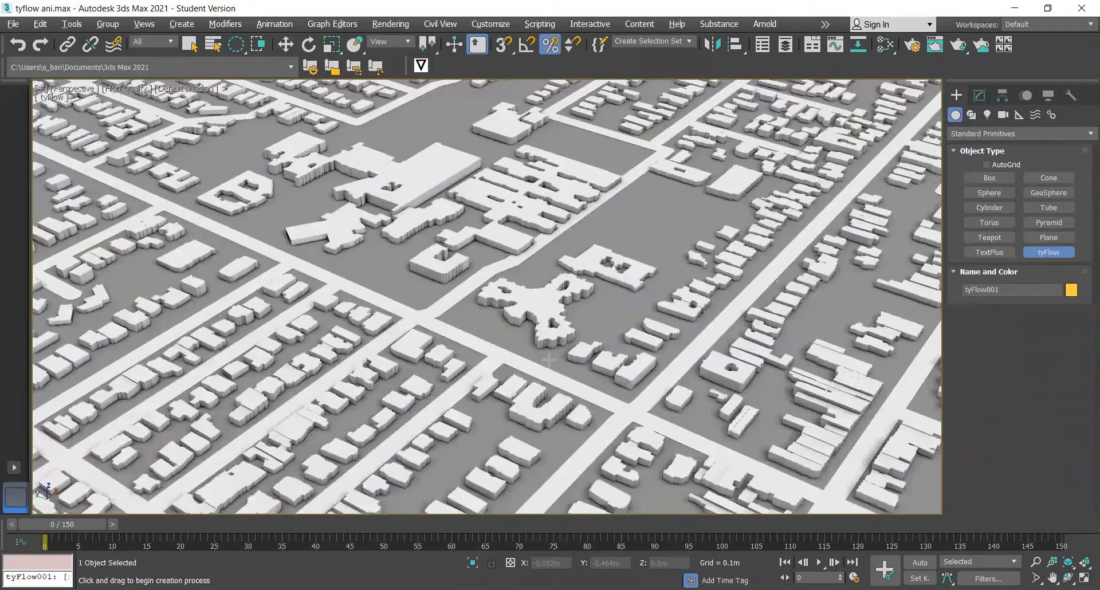
pyautogui.scroll(3, 563, 363)
pyautogui.scroll(3, 532, 303)
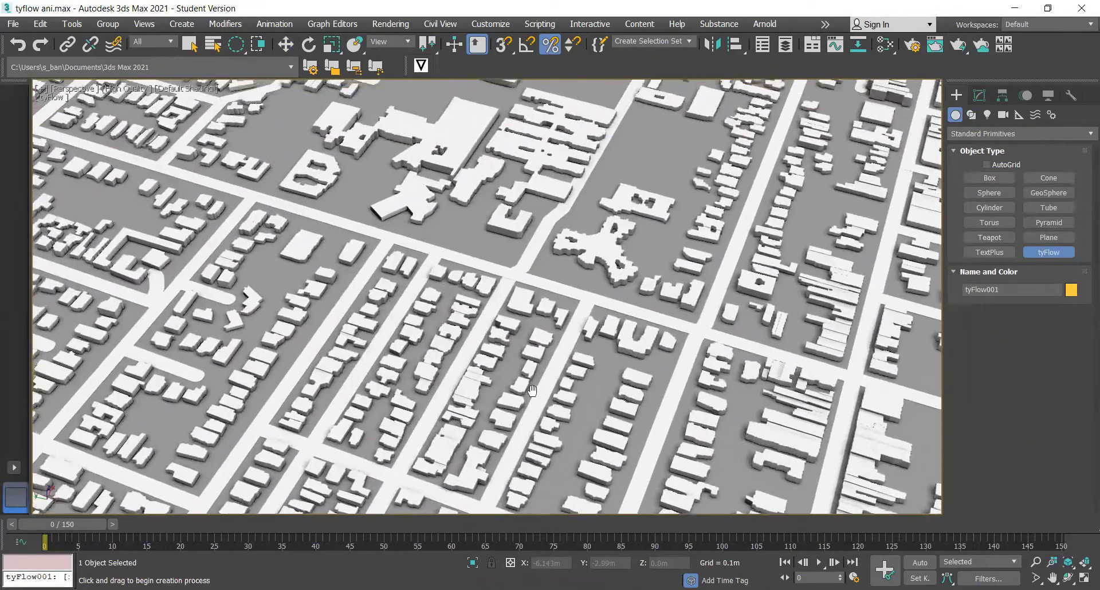
pyautogui.scroll(2, 559, 241)
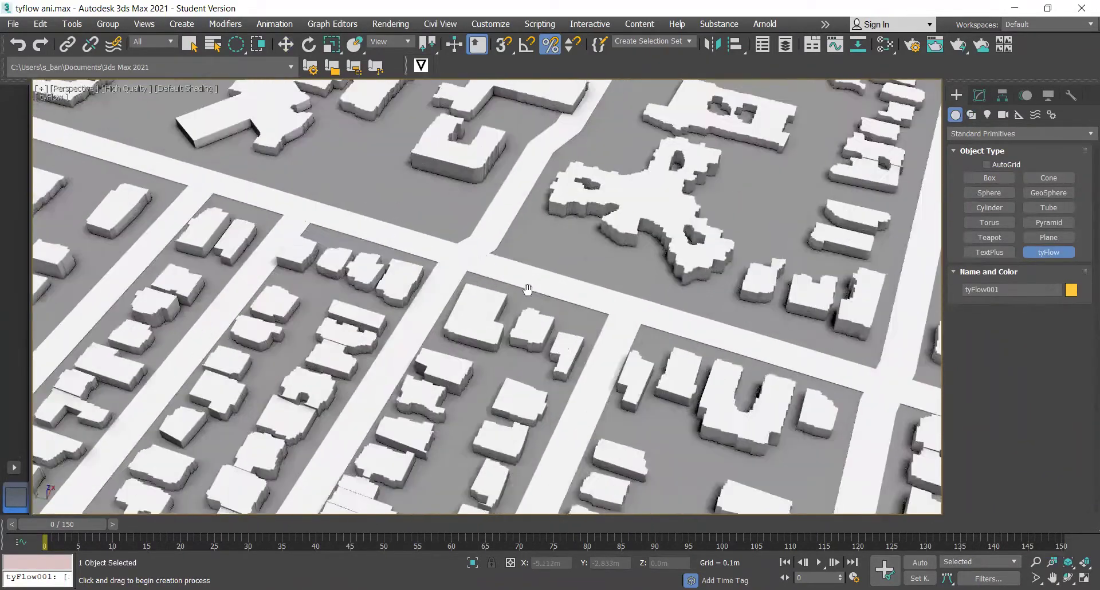
pyautogui.moveTo(525, 290); pyautogui.dragTo(527, 325, button='middle')
pyautogui.scroll(-1, 527, 325)
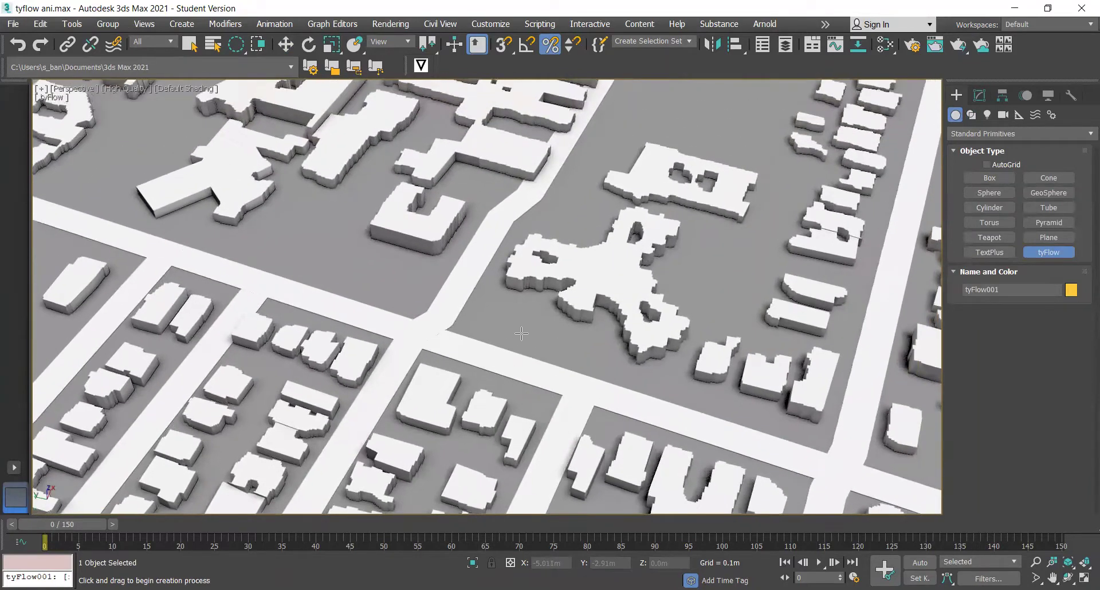
pyautogui.scroll(-2, 523, 330)
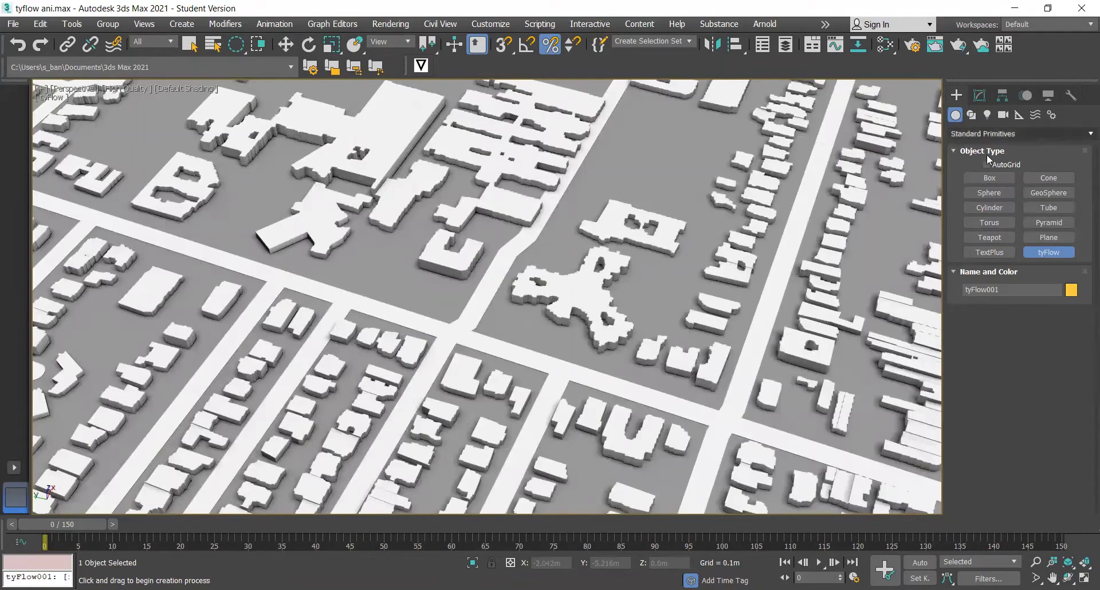
pyautogui.click(990, 192)
pyautogui.scroll(5, 512, 279)
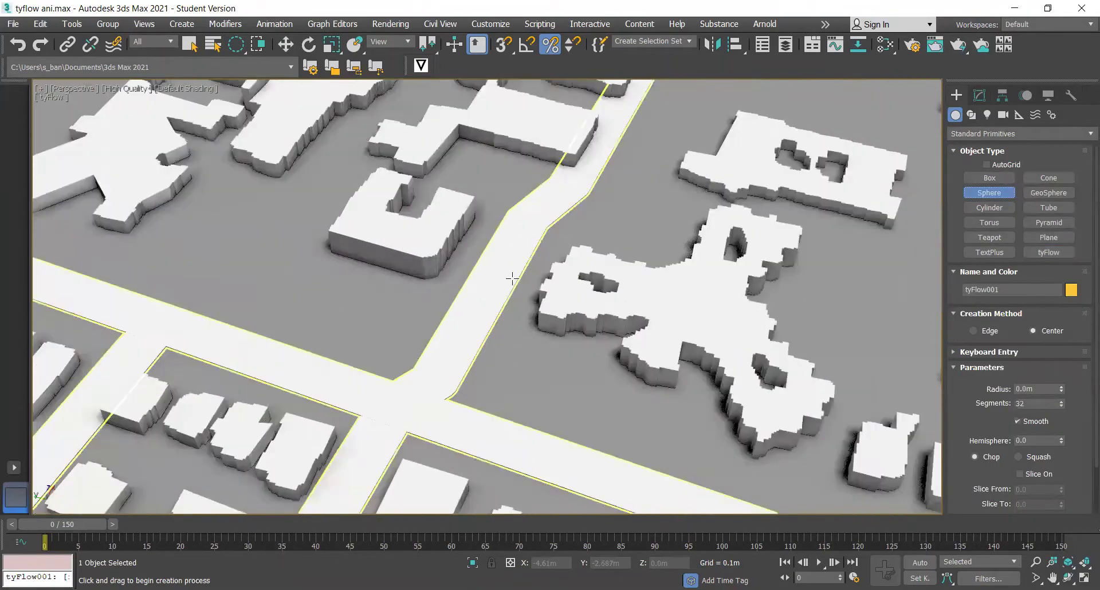
pyautogui.moveTo(512, 278); pyautogui.dragTo(500, 292)
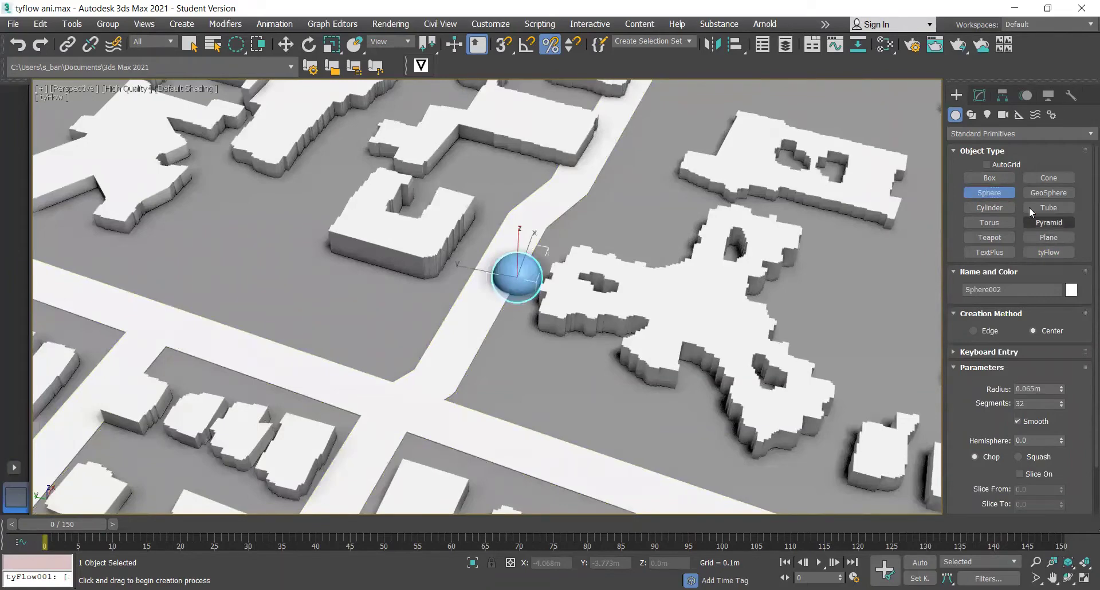
# Draw a multi-point line from the sphere around the three-winged building and along the main street to the next intersection
pyautogui.click(972, 115)
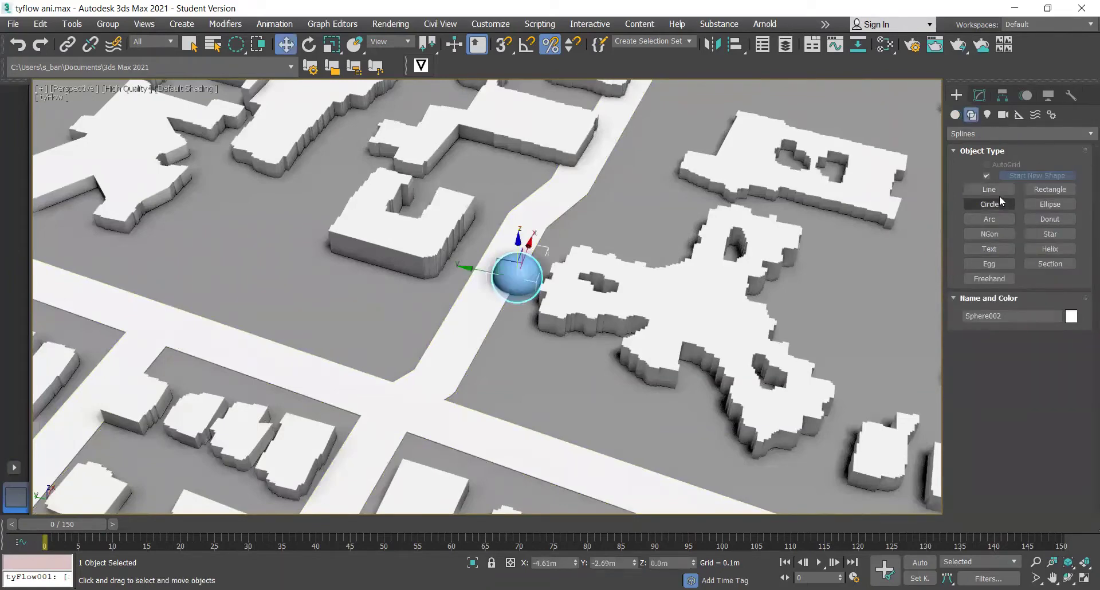
pyautogui.click(512, 285)
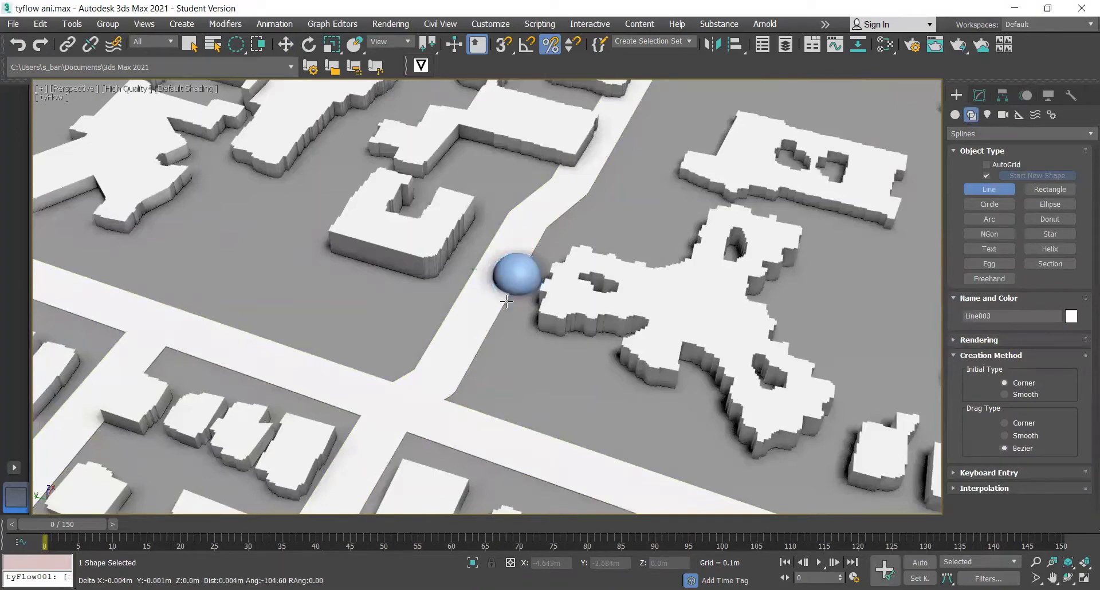
pyautogui.click(494, 365)
pyautogui.click(526, 405)
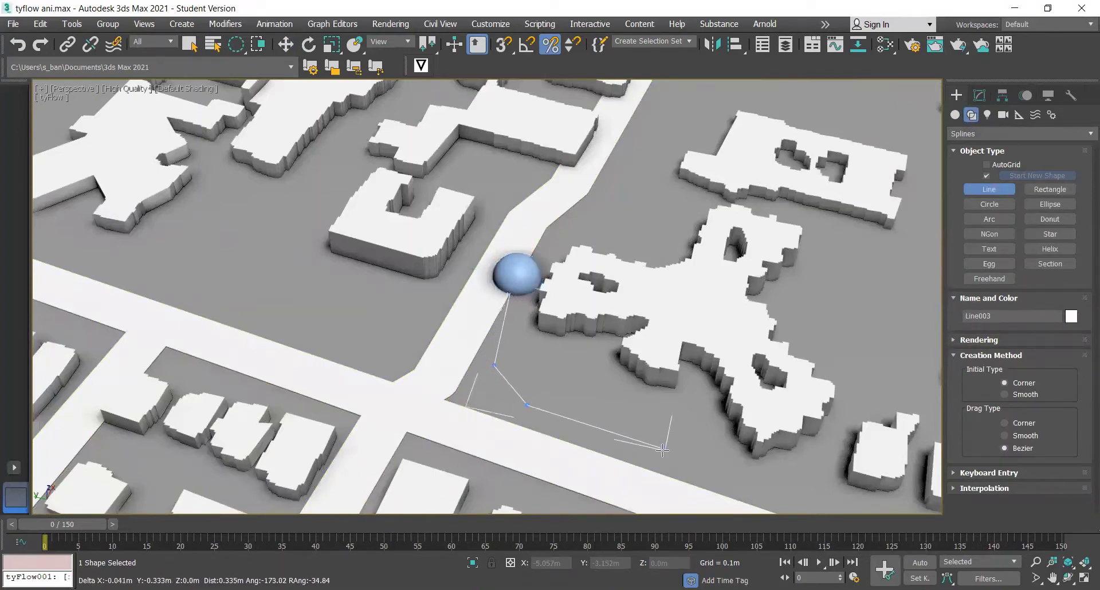
pyautogui.click(653, 447)
pyautogui.scroll(-3, 716, 466)
pyautogui.scroll(2, 721, 471)
pyautogui.moveTo(720, 471); pyautogui.dragTo(528, 344, button='middle')
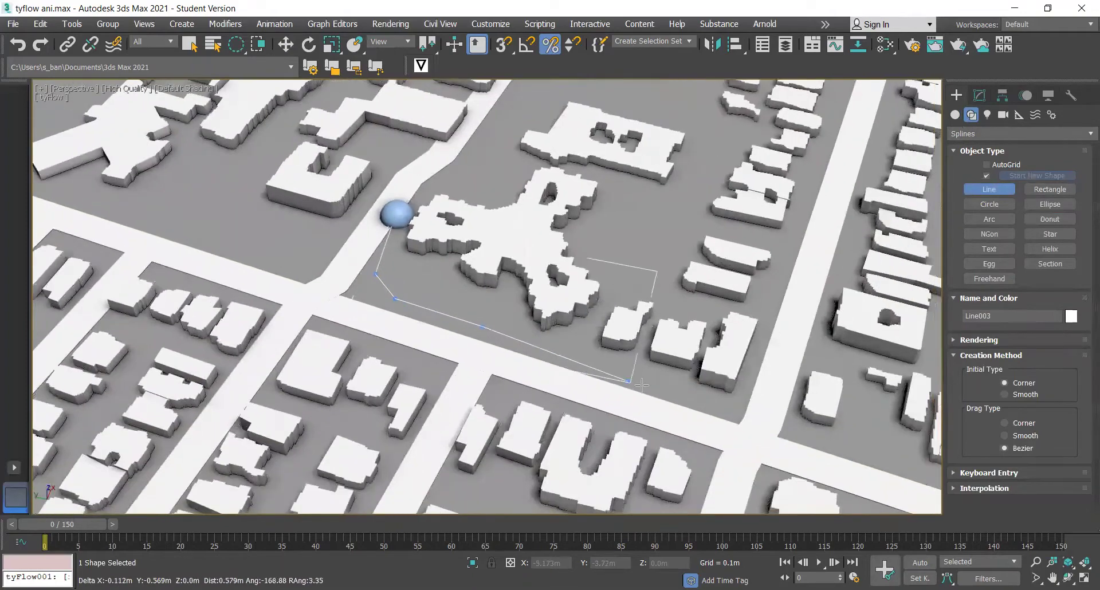
pyautogui.click(646, 389)
pyautogui.rightClick(762, 420)
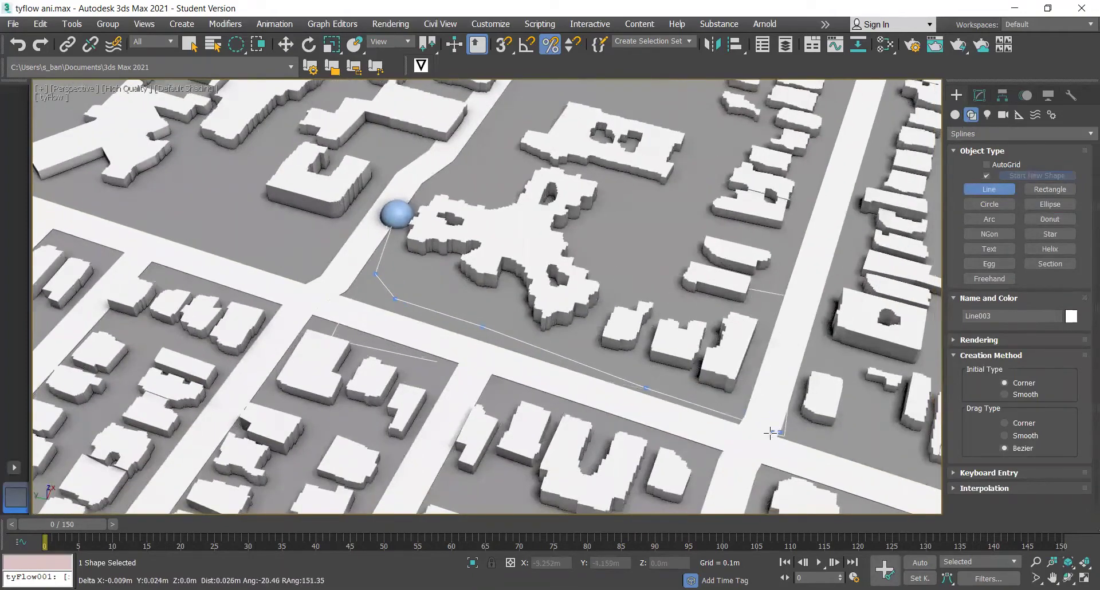
# Draw a second line from the sphere along the road past the long building blocks, crossing it to end in the open area beyond
pyautogui.keyDown('alt'); pyautogui.moveTo(414, 307); pyautogui.dragTo(235, 278, button='middle'); pyautogui.keyUp('alt')
pyautogui.moveTo(605, 346); pyautogui.dragTo(444, 361, button='middle')
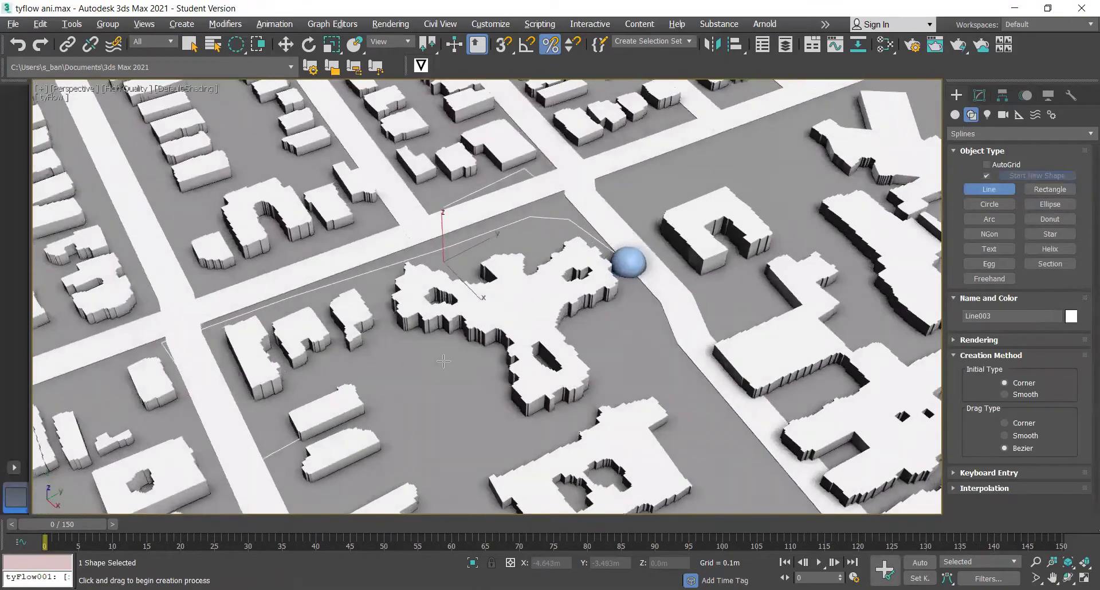
pyautogui.moveTo(547, 355); pyautogui.dragTo(439, 298, button='middle')
pyautogui.scroll(-2, 438, 297)
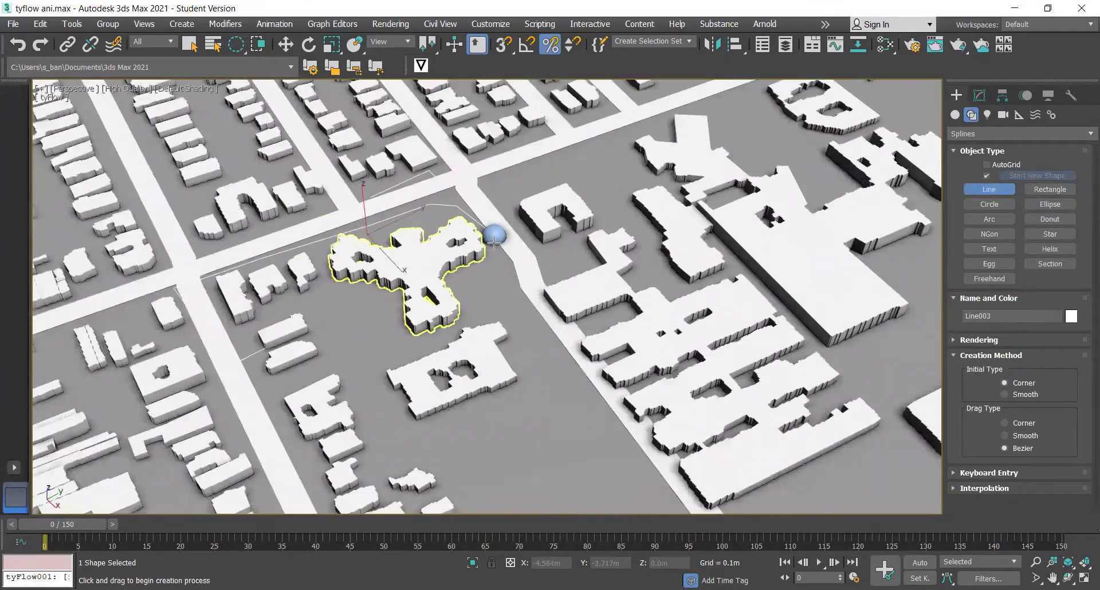
pyautogui.click(495, 241)
pyautogui.click(499, 282)
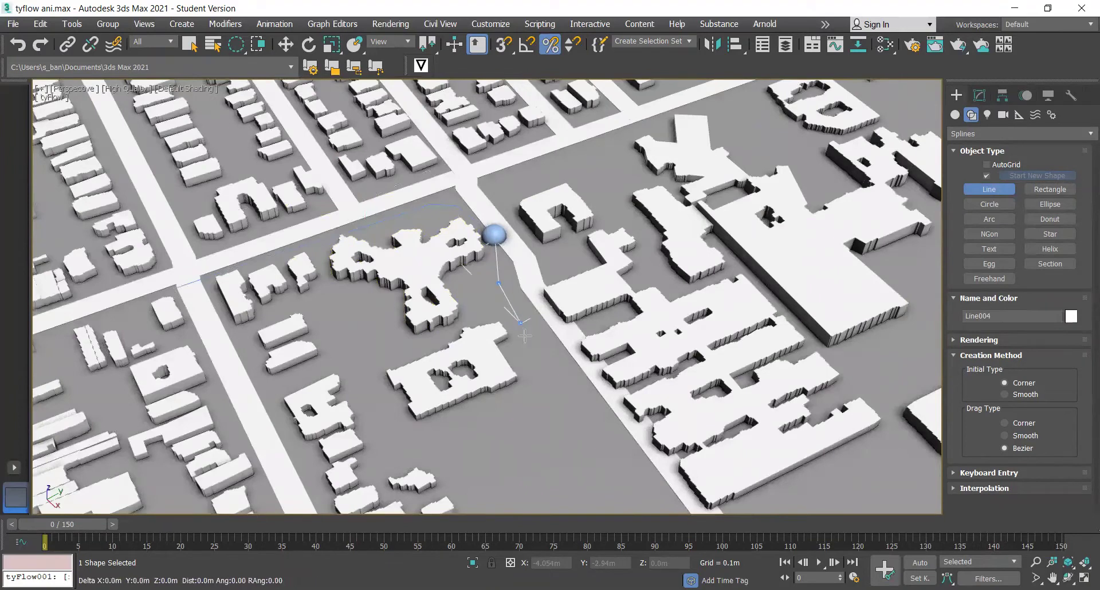
pyautogui.click(520, 322)
pyautogui.click(560, 390)
pyautogui.click(612, 463)
pyautogui.moveTo(611, 449); pyautogui.dragTo(499, 346, button='middle')
pyautogui.click(561, 403)
pyautogui.click(629, 434)
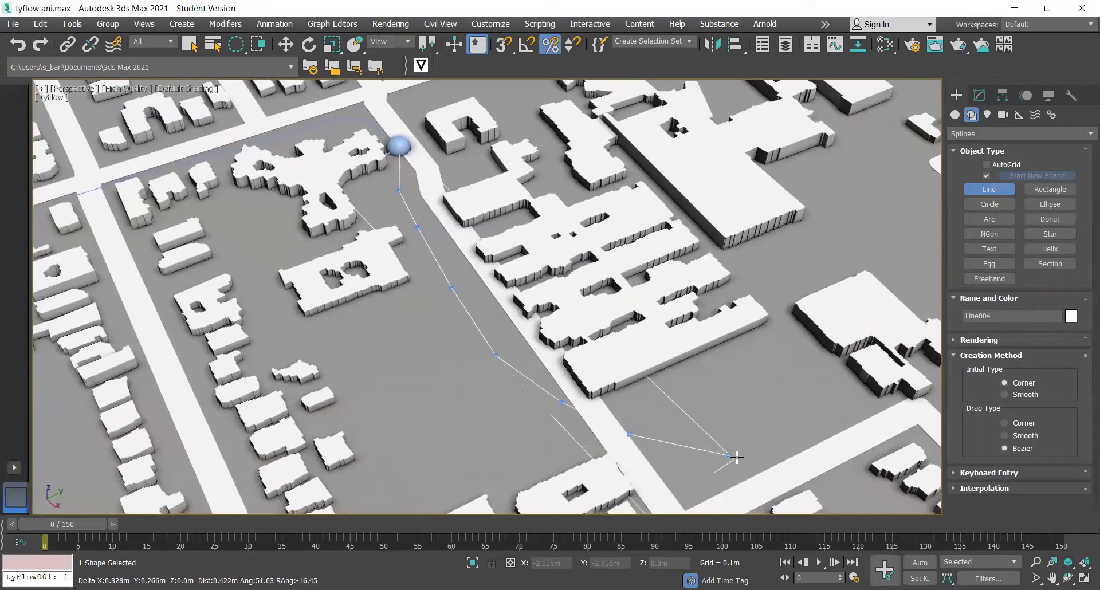
pyautogui.click(744, 458)
pyautogui.rightClick(743, 457)
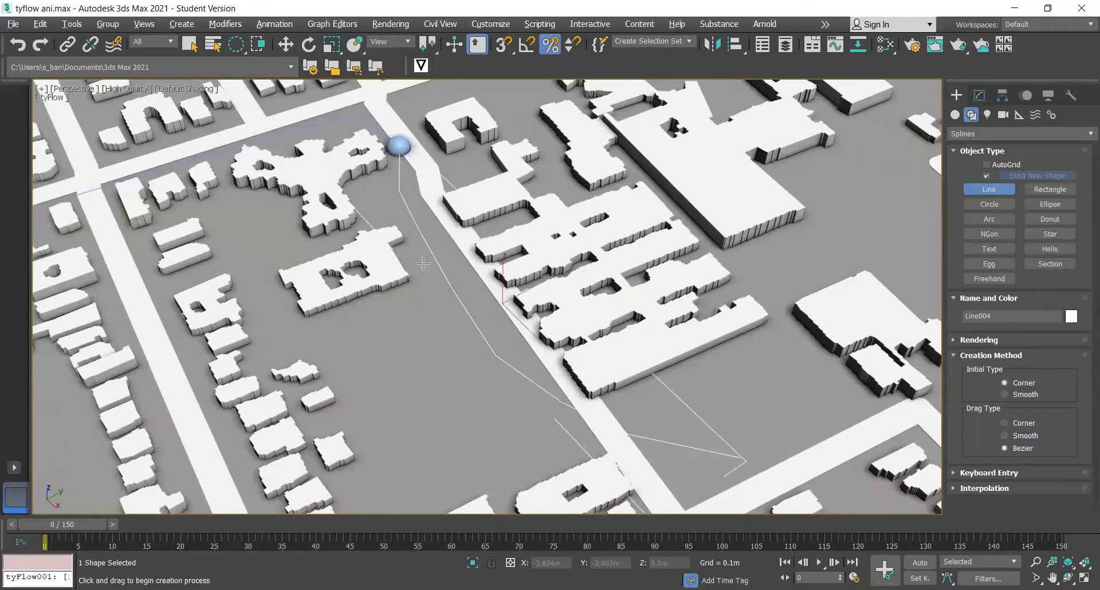
# Start a third line at the road near the sphere and route it around the U-shaped building
pyautogui.keyDown('alt'); pyautogui.moveTo(423, 263); pyautogui.dragTo(368, 264, button='middle'); pyautogui.keyUp('alt')
pyautogui.moveTo(580, 263); pyautogui.dragTo(492, 369, button='middle')
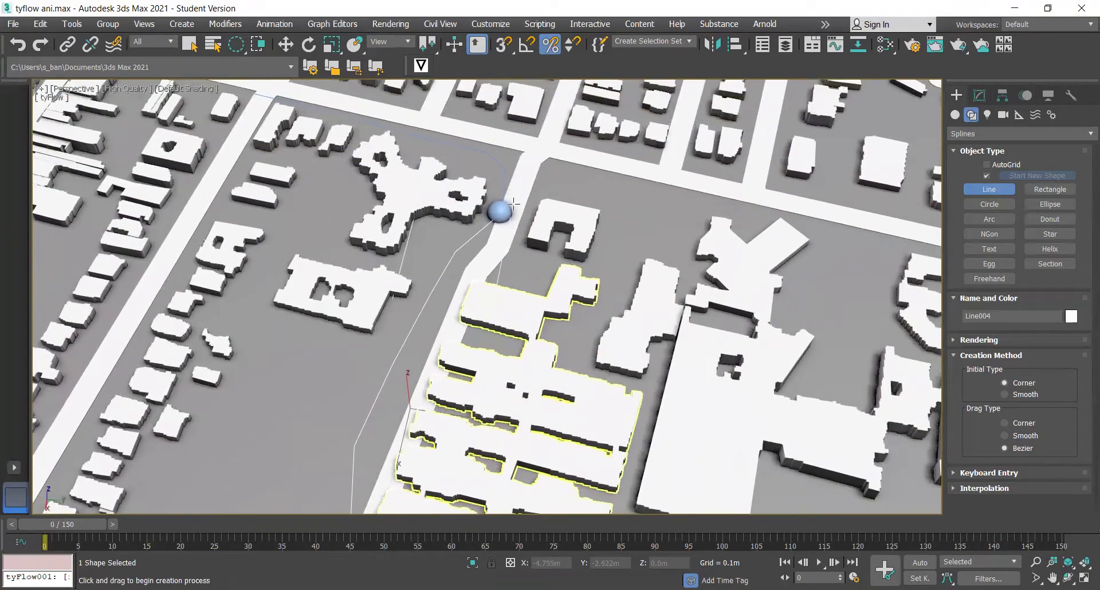
pyautogui.scroll(-3, 510, 206)
pyautogui.scroll(7, 501, 207)
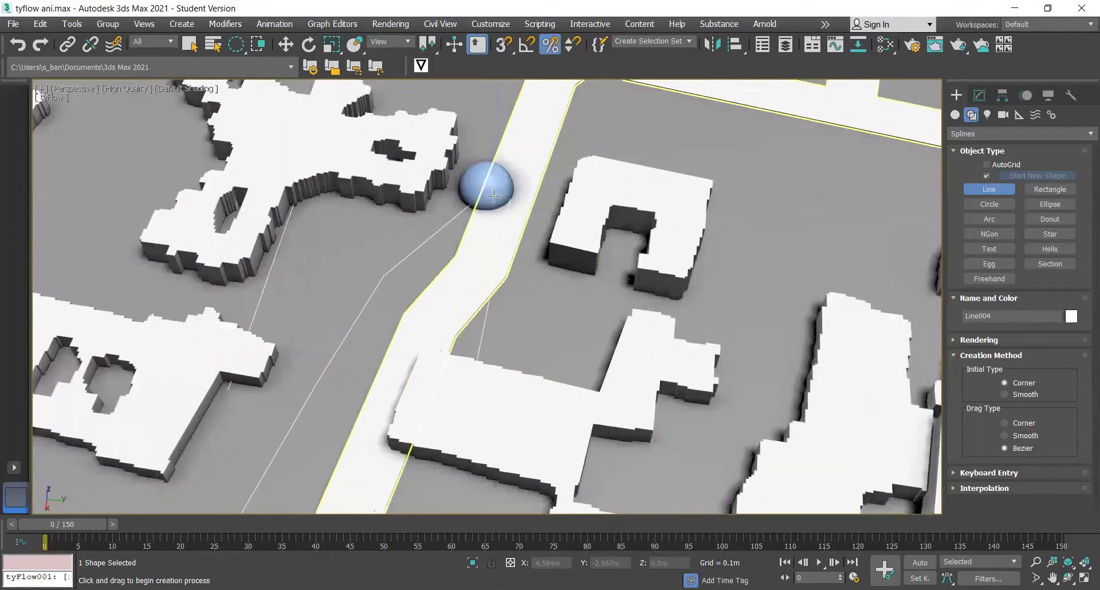
pyautogui.click(494, 196)
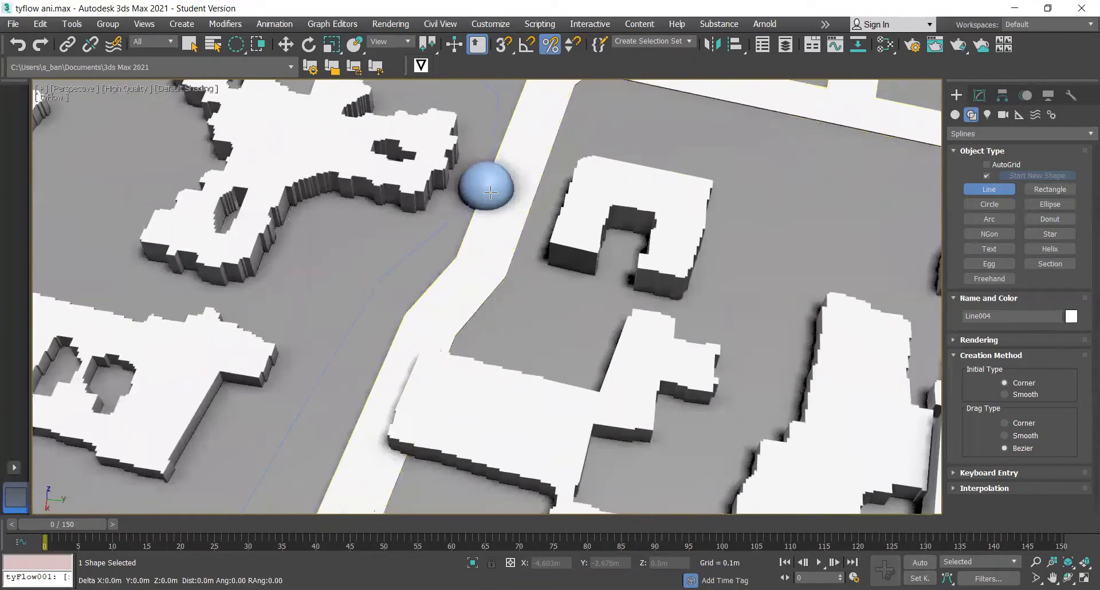
pyautogui.click(515, 248)
pyautogui.click(551, 288)
pyautogui.click(619, 302)
pyautogui.click(695, 310)
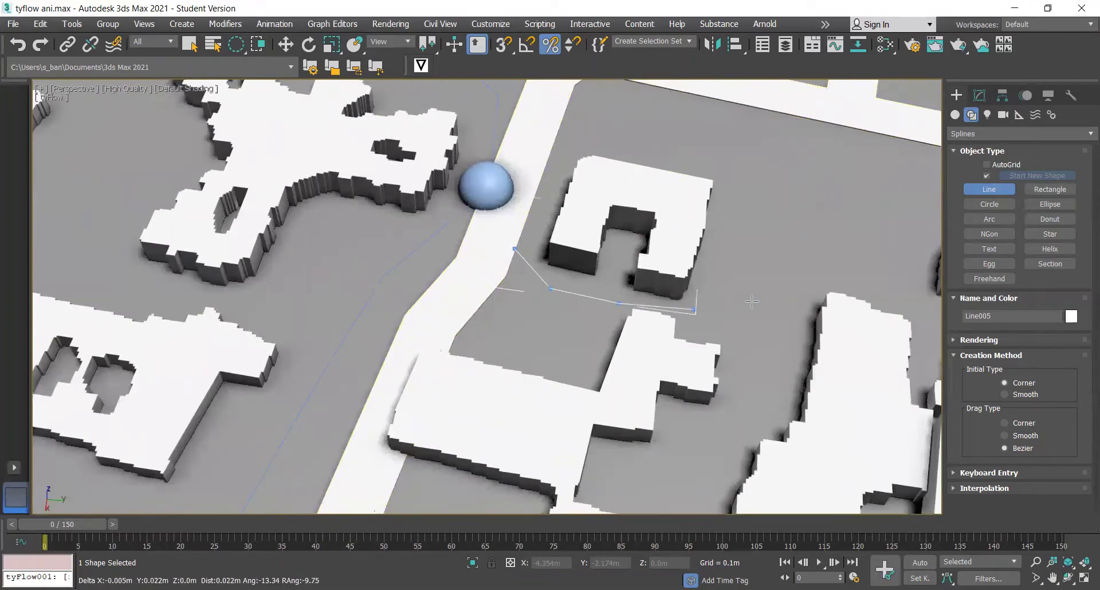
pyautogui.click(783, 286)
# Continue the third line behind the angled building and alongside the main street, then finish it beside the building with the courtyards
pyautogui.scroll(-4, 836, 246)
pyautogui.moveTo(836, 246); pyautogui.dragTo(627, 284, button='middle')
pyautogui.scroll(2, 629, 282)
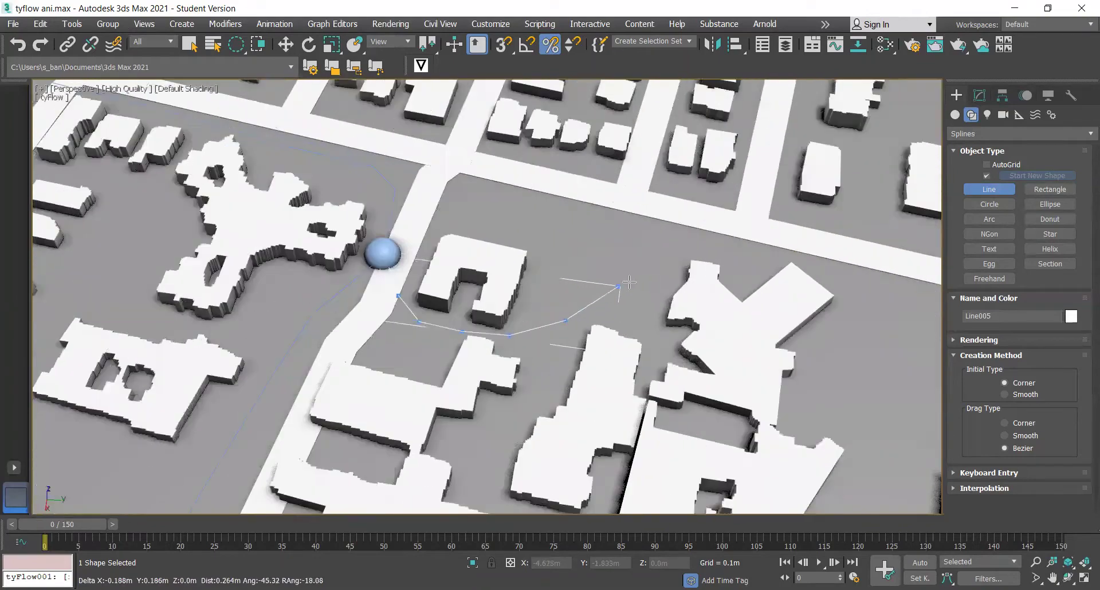
pyautogui.click(632, 275)
pyautogui.click(669, 250)
pyautogui.click(753, 249)
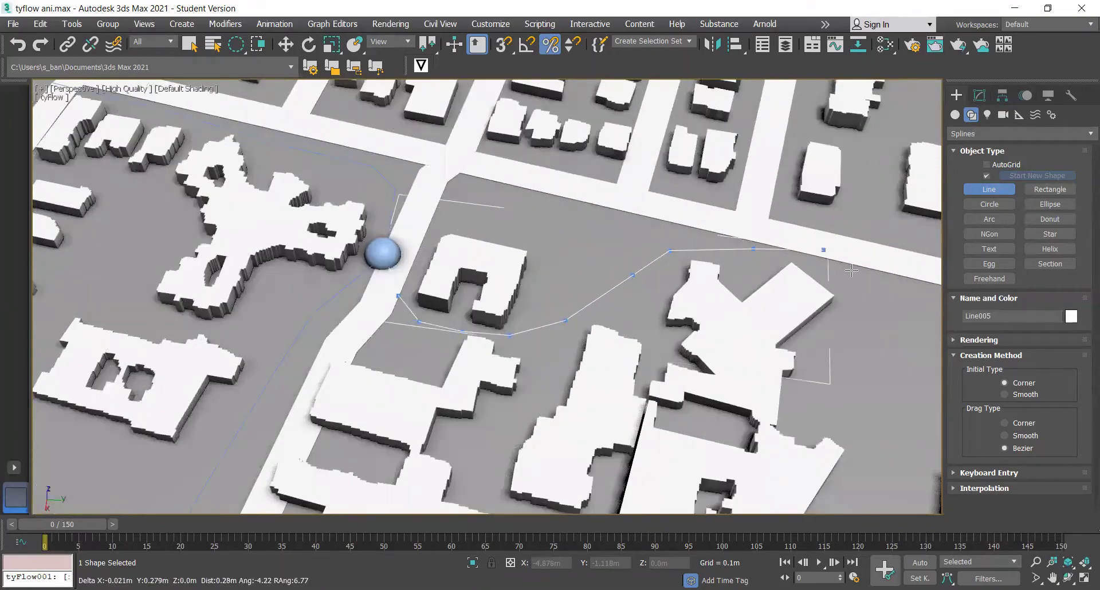
pyautogui.click(884, 286)
pyautogui.scroll(4, 887, 296)
pyautogui.moveTo(887, 296); pyautogui.dragTo(559, 251, button='middle')
pyautogui.scroll(-2, 558, 251)
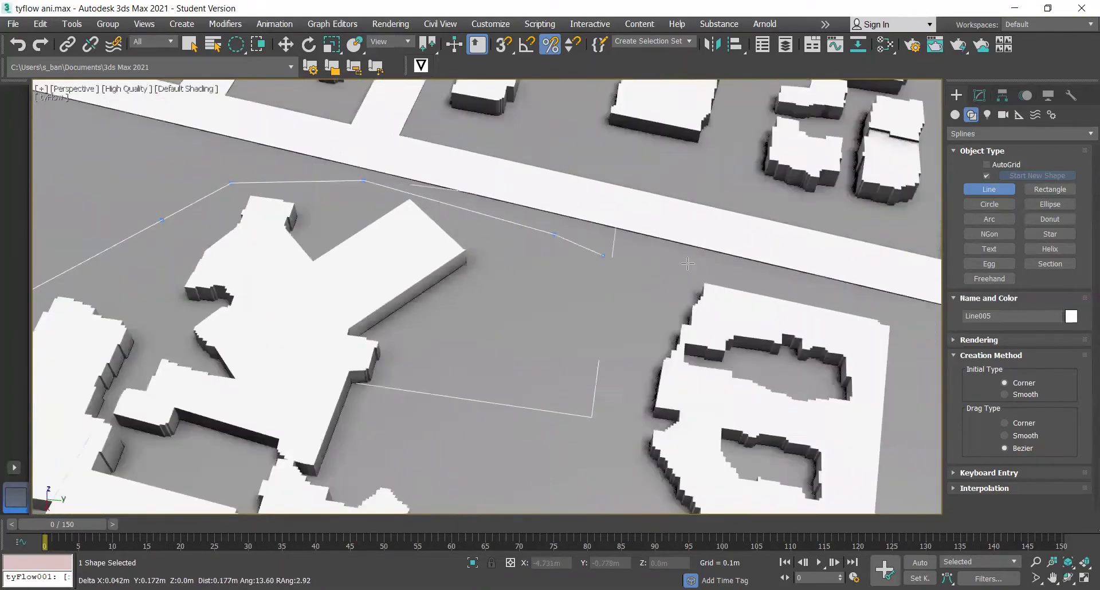
pyautogui.click(694, 264)
pyautogui.click(841, 290)
pyautogui.rightClick(658, 287)
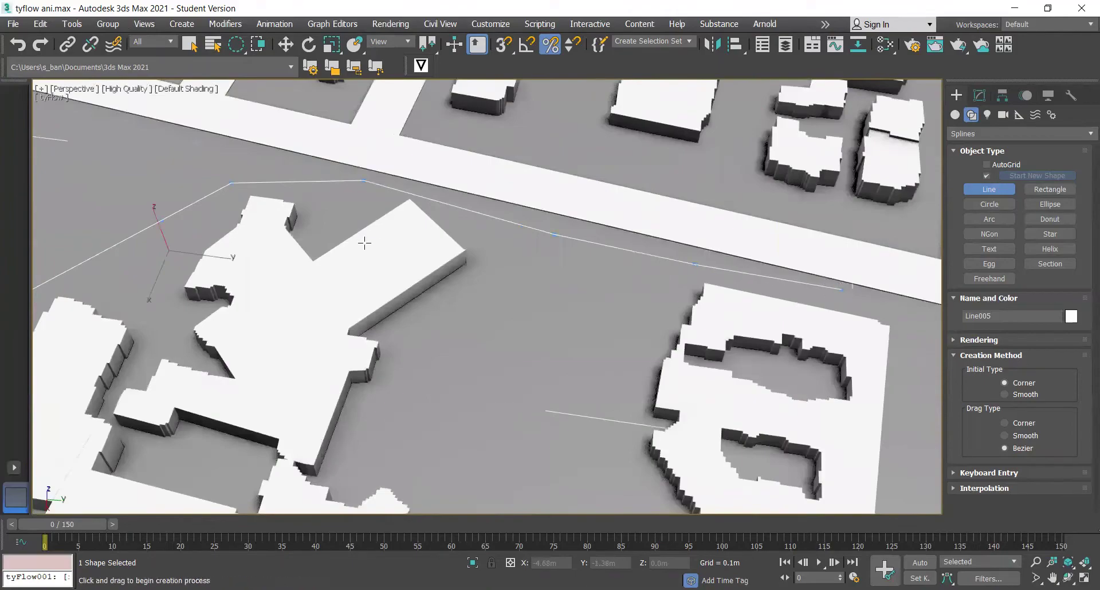
# Finish line drawing, select the tyFlow object outside the city, and open its editor
pyautogui.scroll(-3, 394, 258)
pyautogui.keyDown('alt'); pyautogui.moveTo(348, 296); pyautogui.dragTo(465, 327, button='middle'); pyautogui.keyUp('alt')
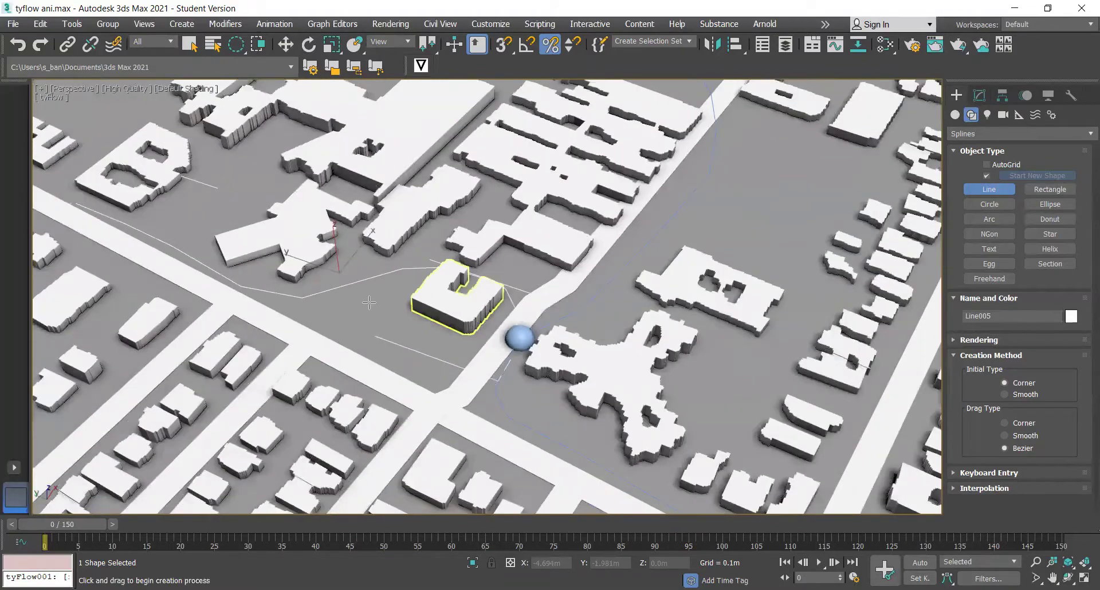
pyautogui.scroll(-6, 364, 349)
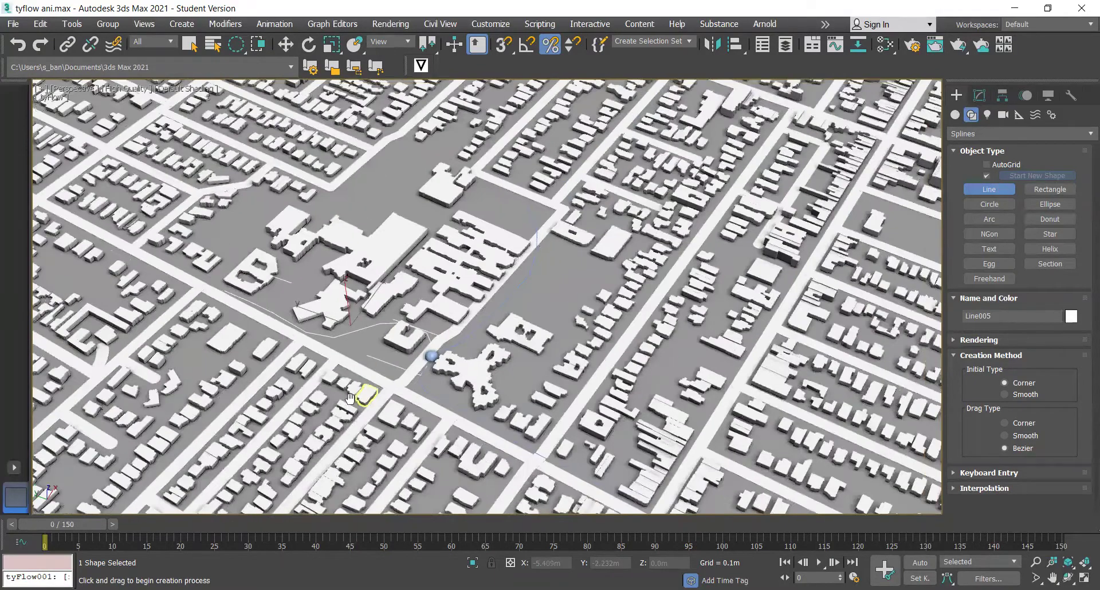
pyautogui.scroll(2, 378, 344)
pyautogui.scroll(-1, 387, 338)
pyautogui.scroll(-10, 387, 338)
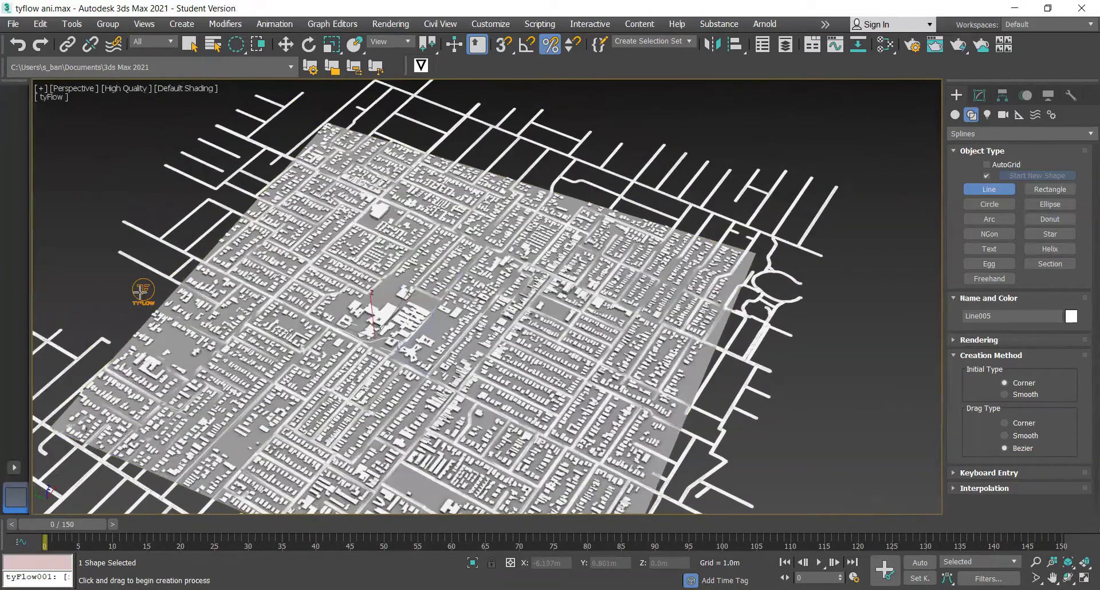
pyautogui.rightClick(139, 292)
pyautogui.click(140, 291)
pyautogui.scroll(10, 487, 341)
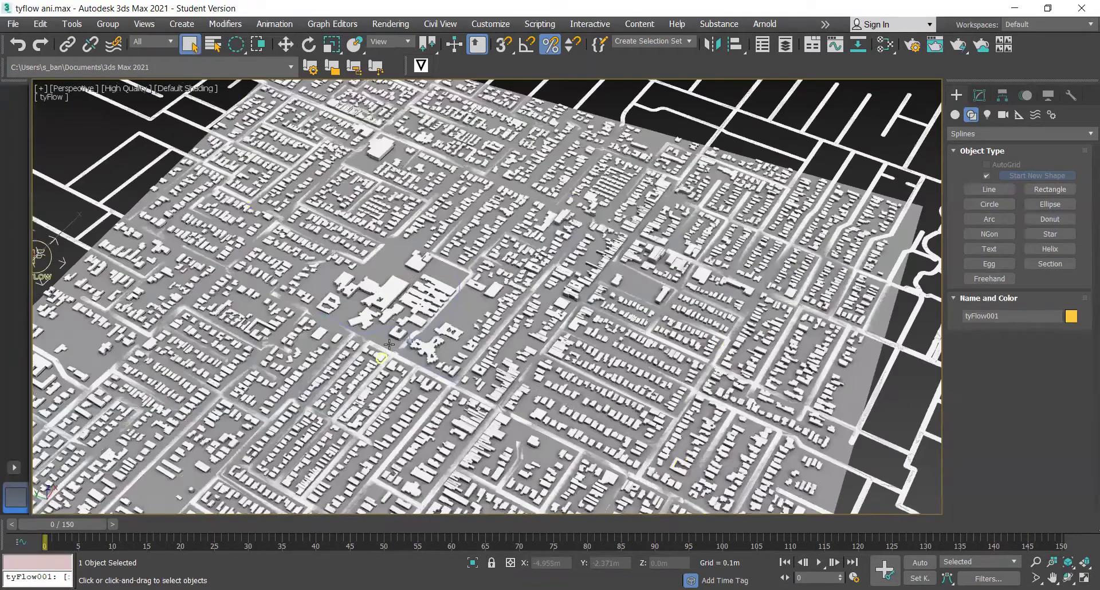
pyautogui.click(979, 95)
pyautogui.click(1019, 298)
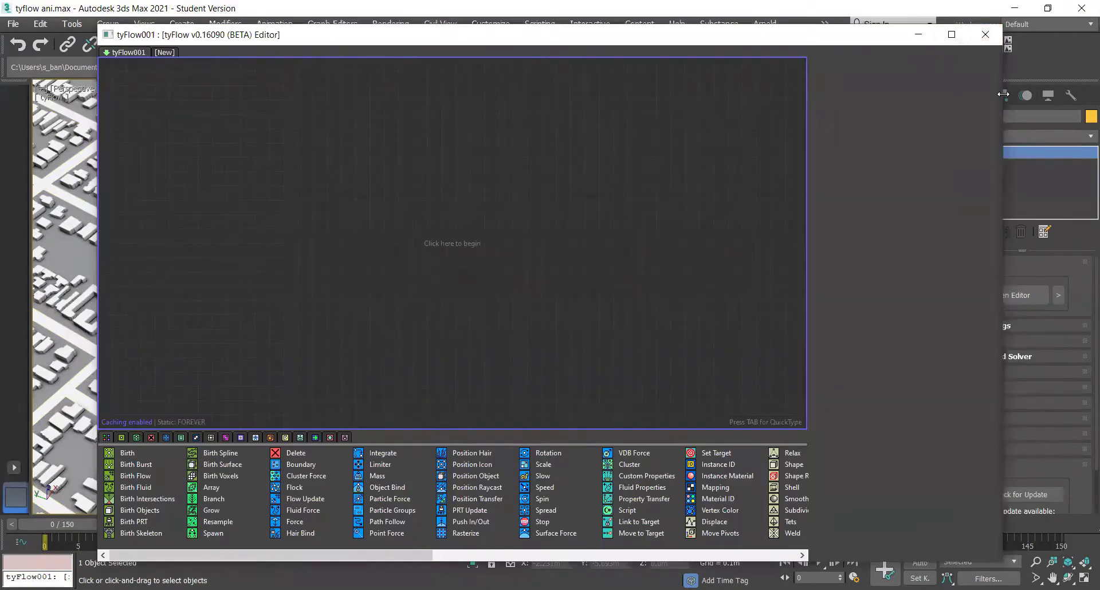
# Shrink the tyFlow editor window and reposition it so the sphere and surrounding streets stay visible beside it
pyautogui.moveTo(1003, 95); pyautogui.dragTo(553, 95)
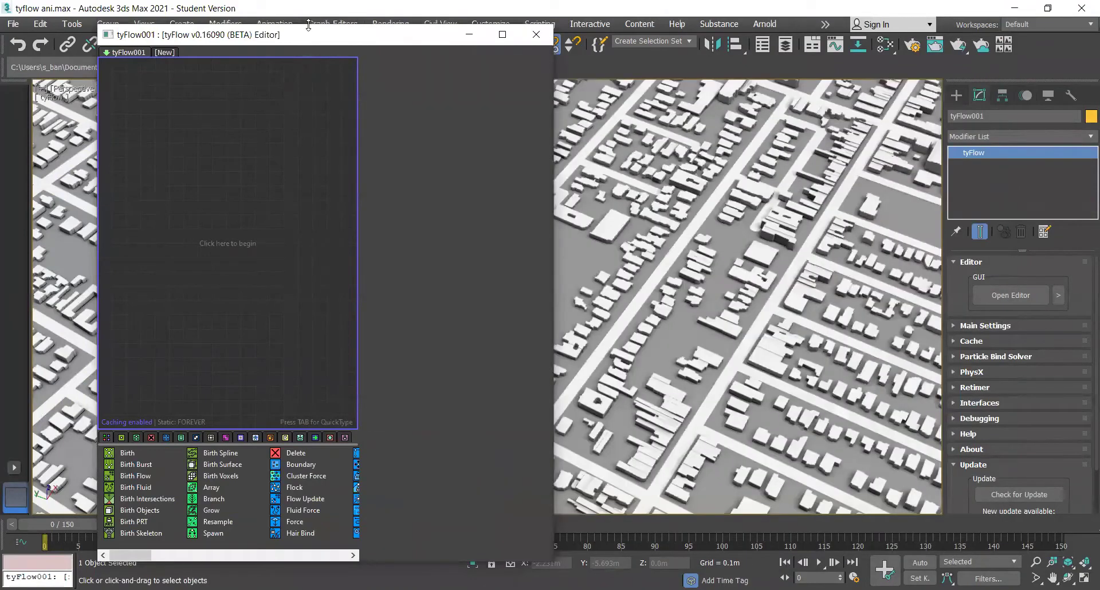
pyautogui.moveTo(308, 25); pyautogui.dragTo(343, 171)
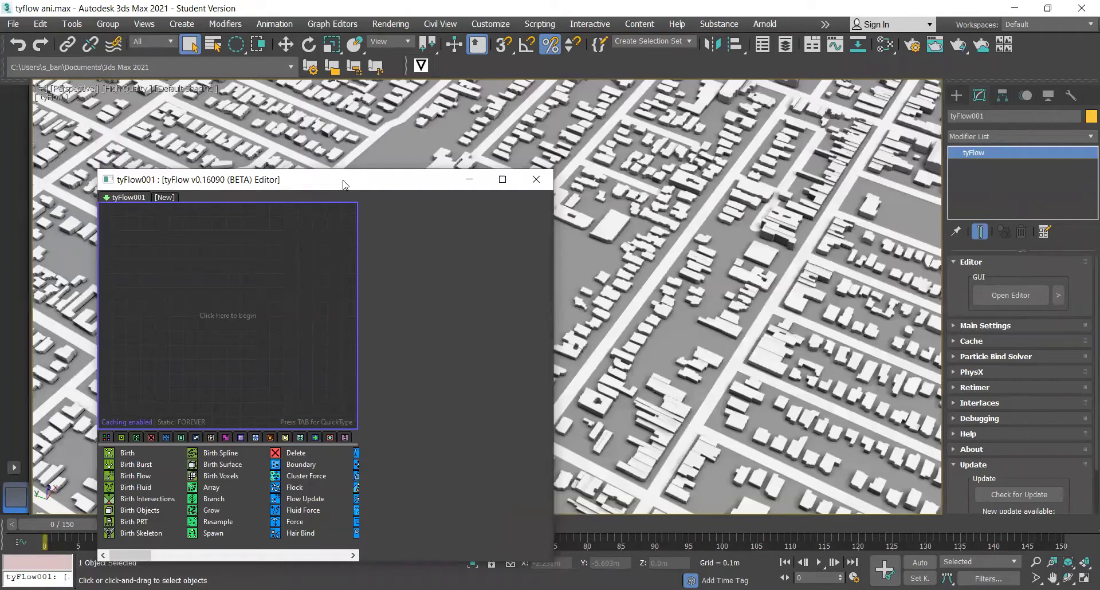
pyautogui.moveTo(344, 184); pyautogui.dragTo(855, 116)
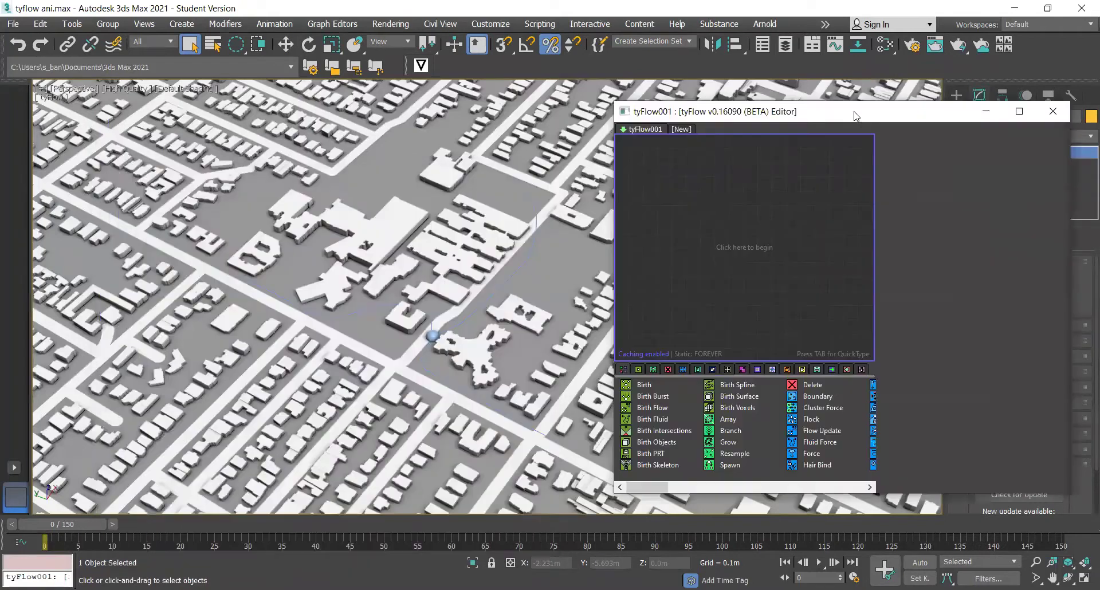
pyautogui.click(608, 263)
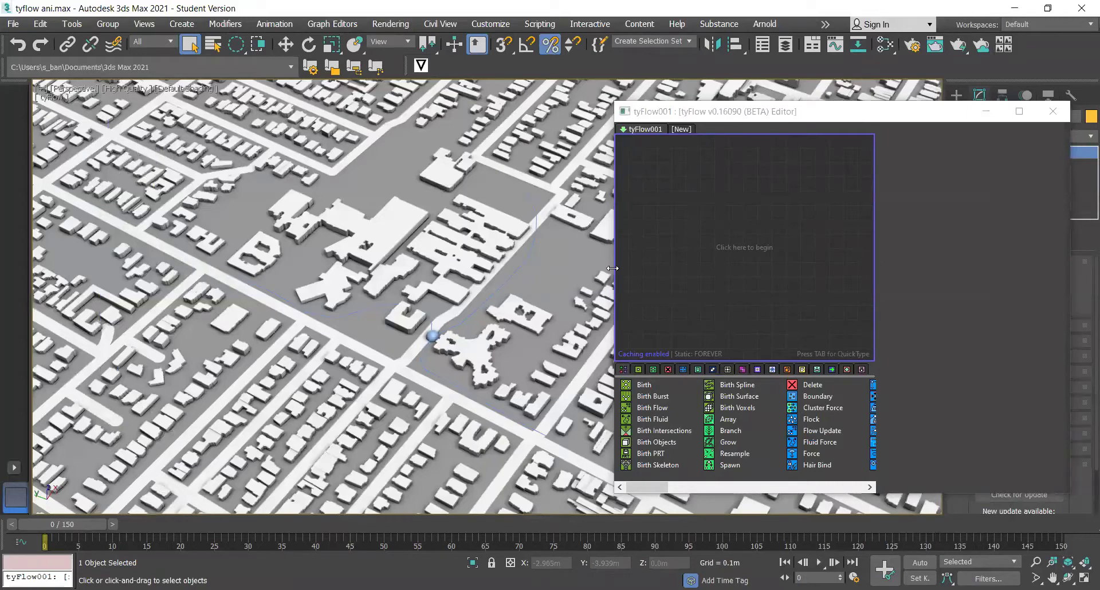
pyautogui.moveTo(612, 268); pyautogui.dragTo(558, 268)
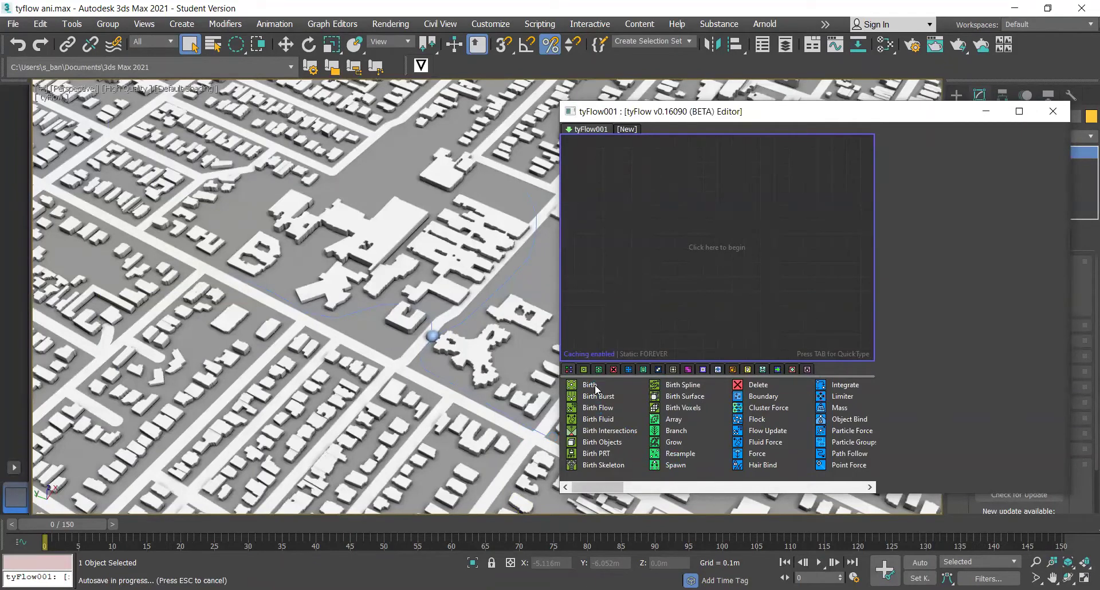
# Create a new event with a Birth operator and set its total particle count to 100
pyautogui.moveTo(591, 389); pyautogui.dragTo(664, 242)
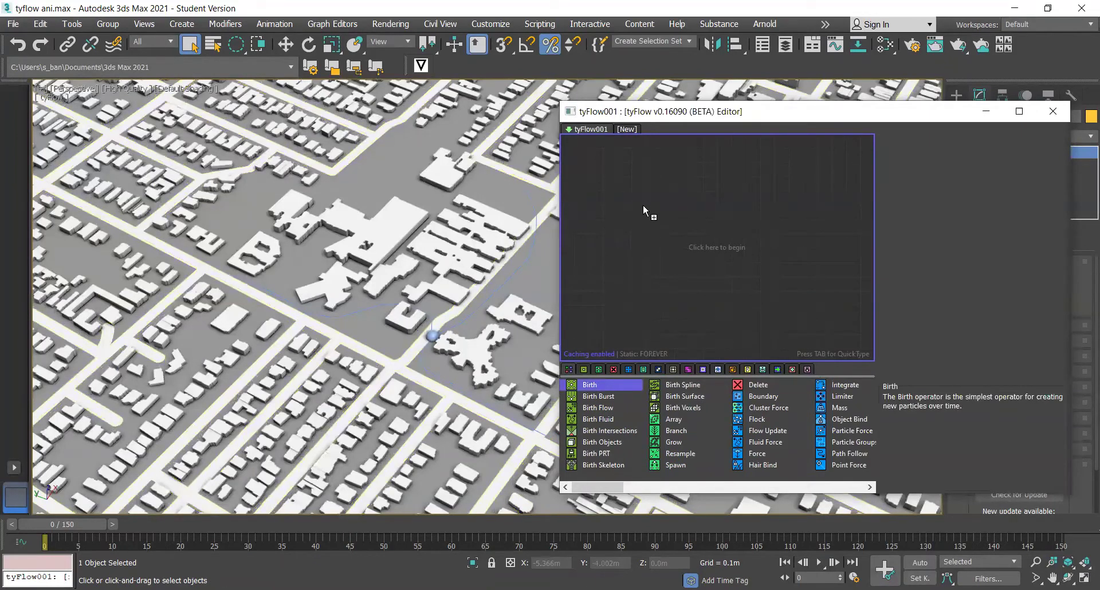
pyautogui.moveTo(643, 206); pyautogui.dragTo(647, 199)
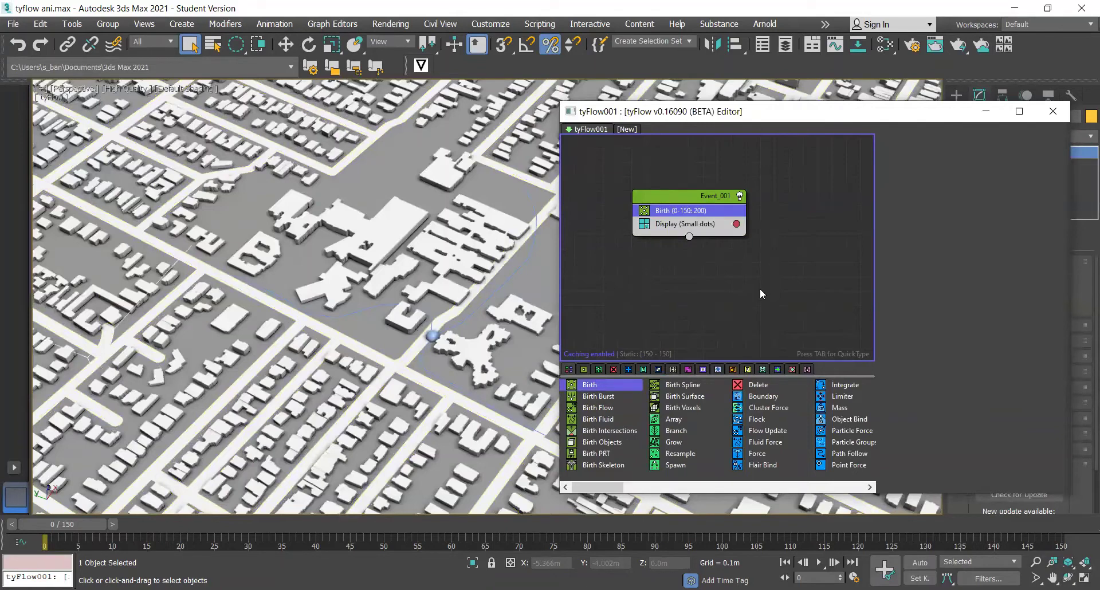
pyautogui.click(694, 210)
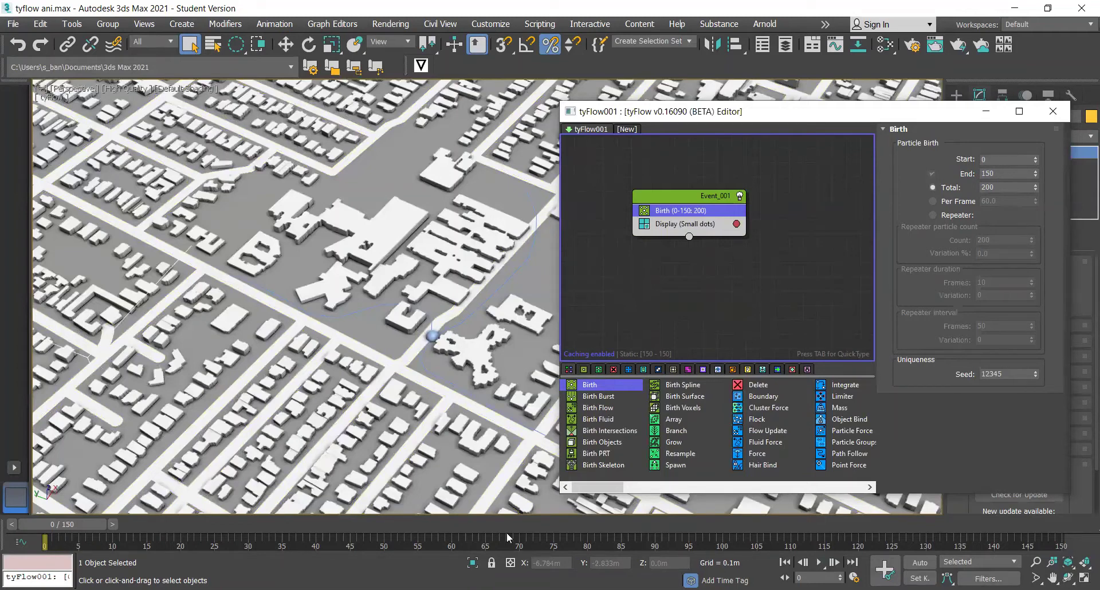
pyautogui.click(991, 188)
pyautogui.write('1')
pyautogui.press('Return')
# Add a Position Object operator below Birth, assign the sphere as its emitter object, and preview the particles over the timeline
pyautogui.scroll(6, 426, 345)
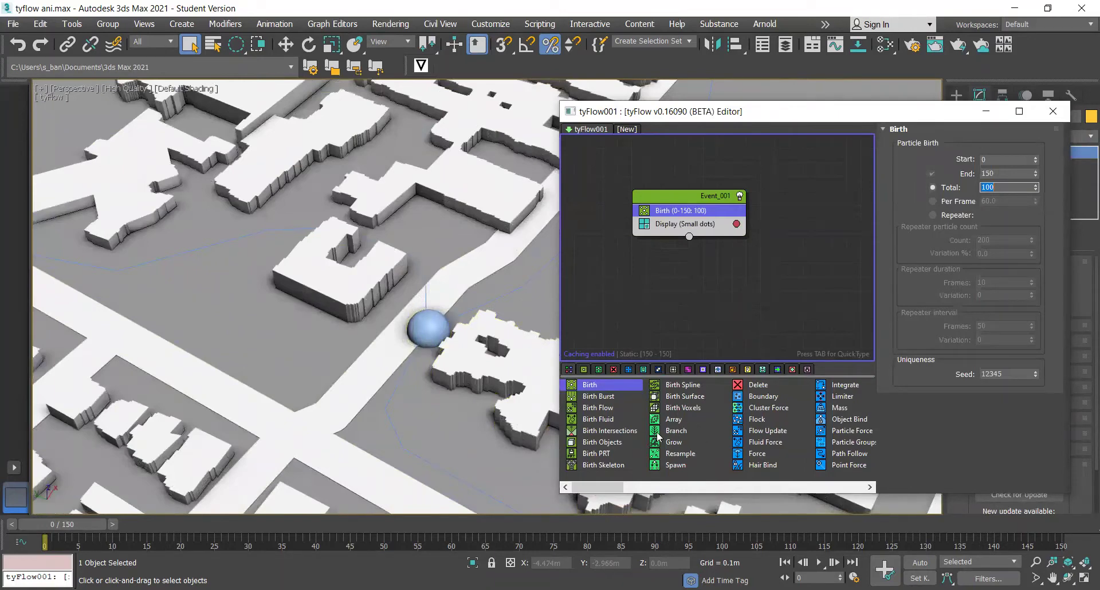
pyautogui.scroll(-3, 668, 444)
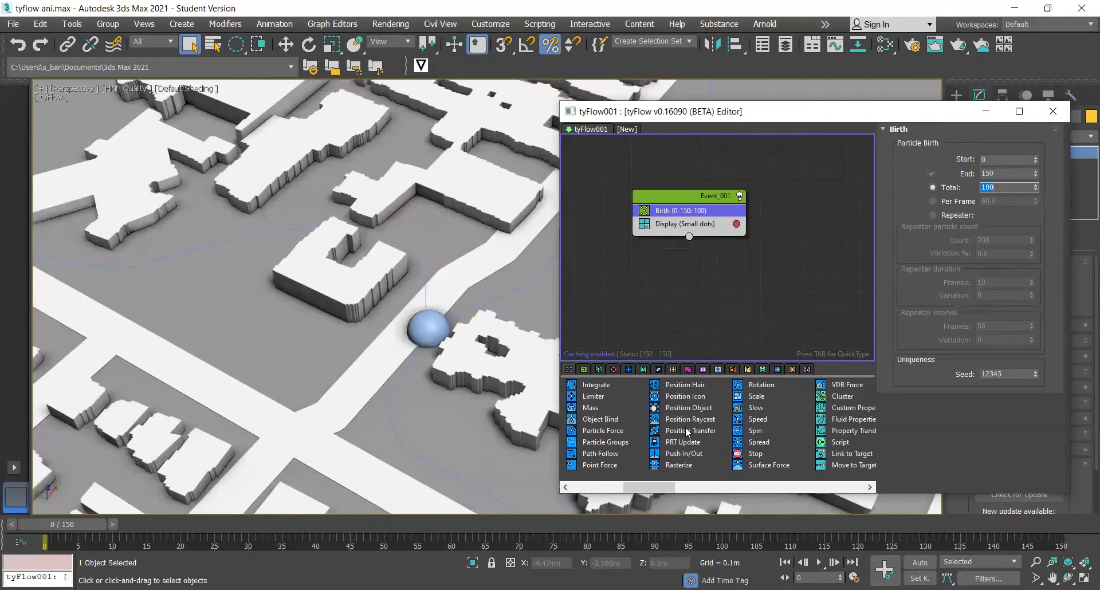
pyautogui.moveTo(670, 410)
pyautogui.mouseDown()
pyautogui.moveTo(696, 225)
pyautogui.moveTo(677, 217)
pyautogui.mouseUp()
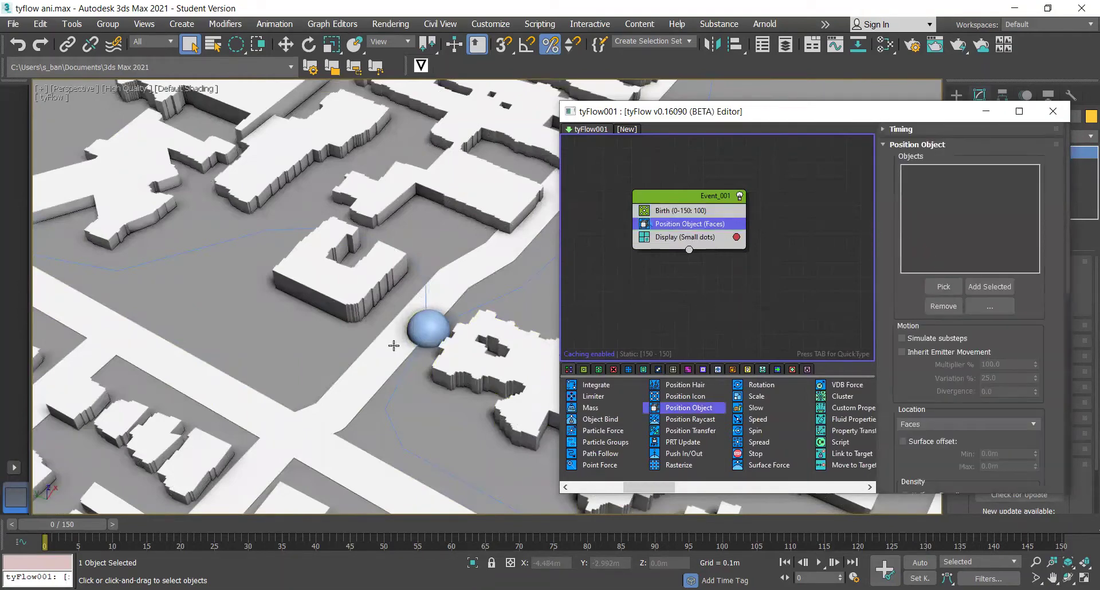
pyautogui.click(427, 324)
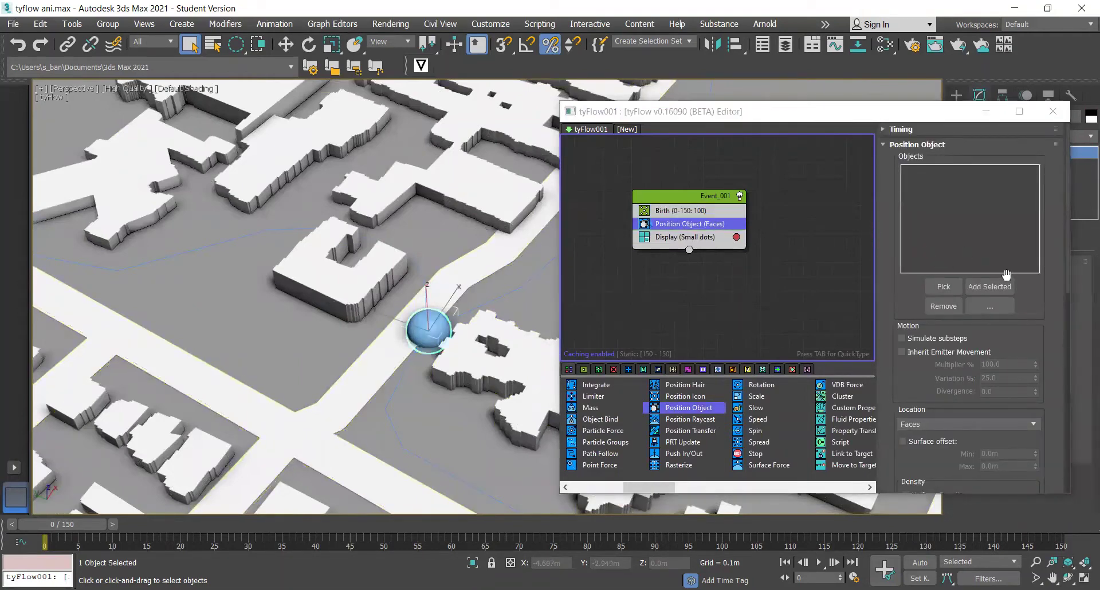
pyautogui.click(989, 286)
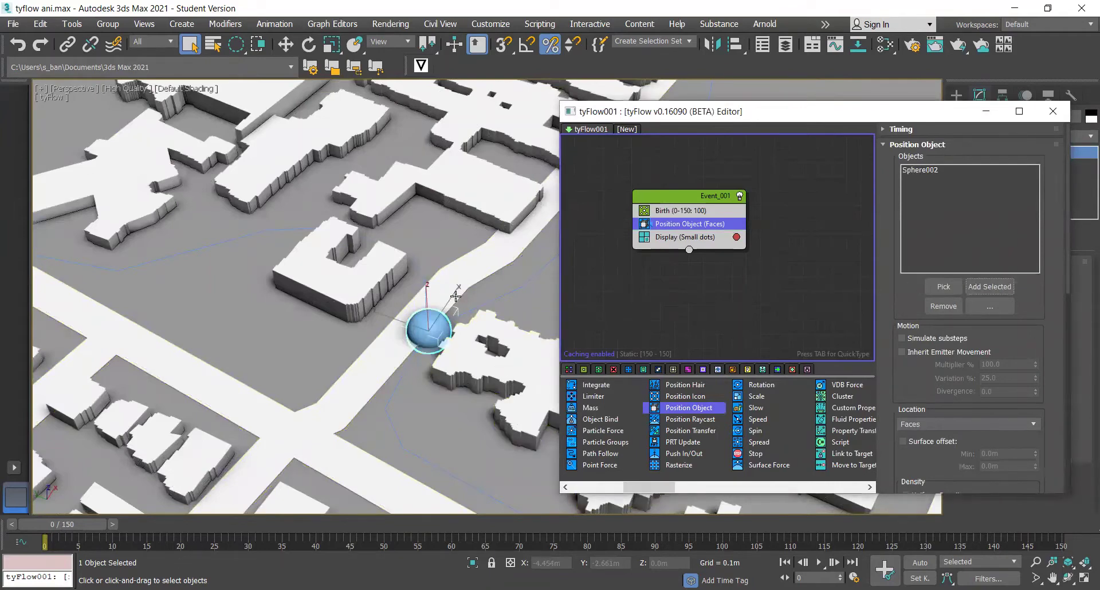
pyautogui.scroll(2, 436, 344)
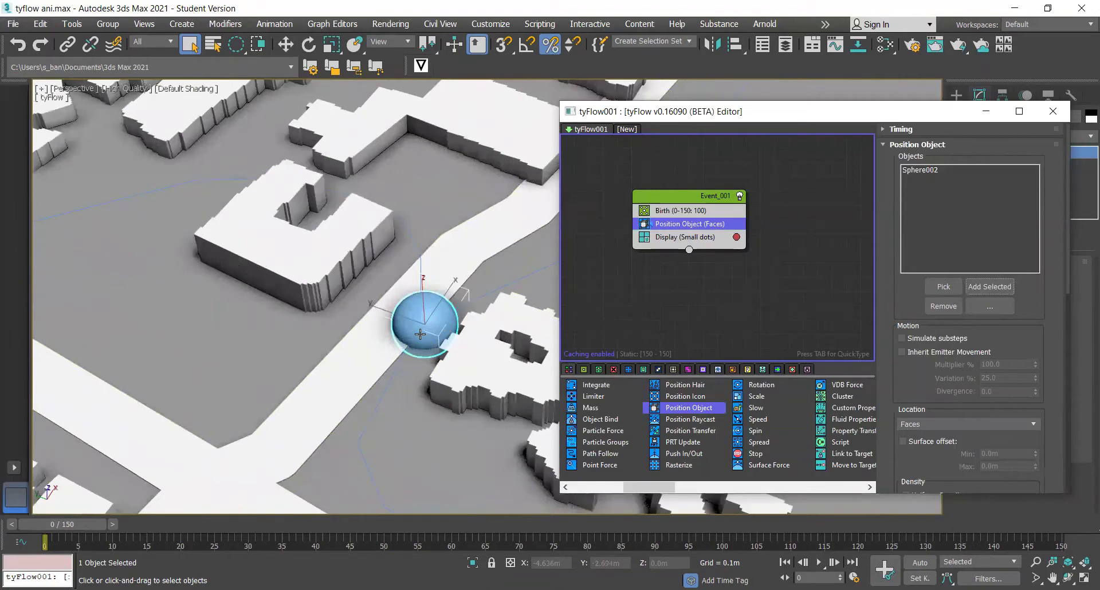
pyautogui.scroll(-2, 420, 334)
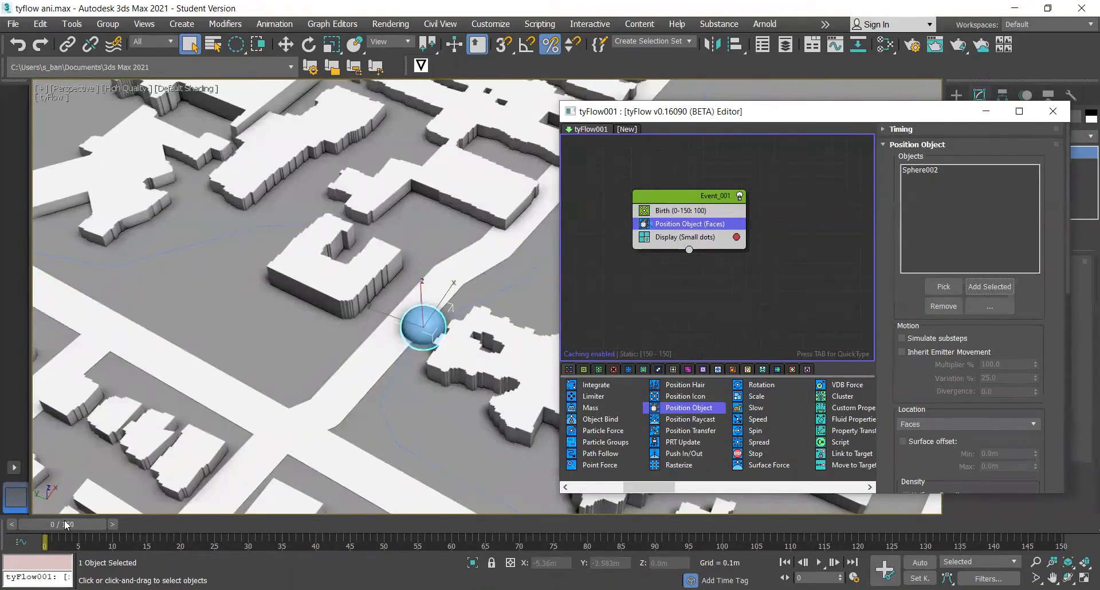
pyautogui.moveTo(67, 525); pyautogui.dragTo(912, 525)
pyautogui.moveTo(602, 553); pyautogui.dragTo(55, 544)
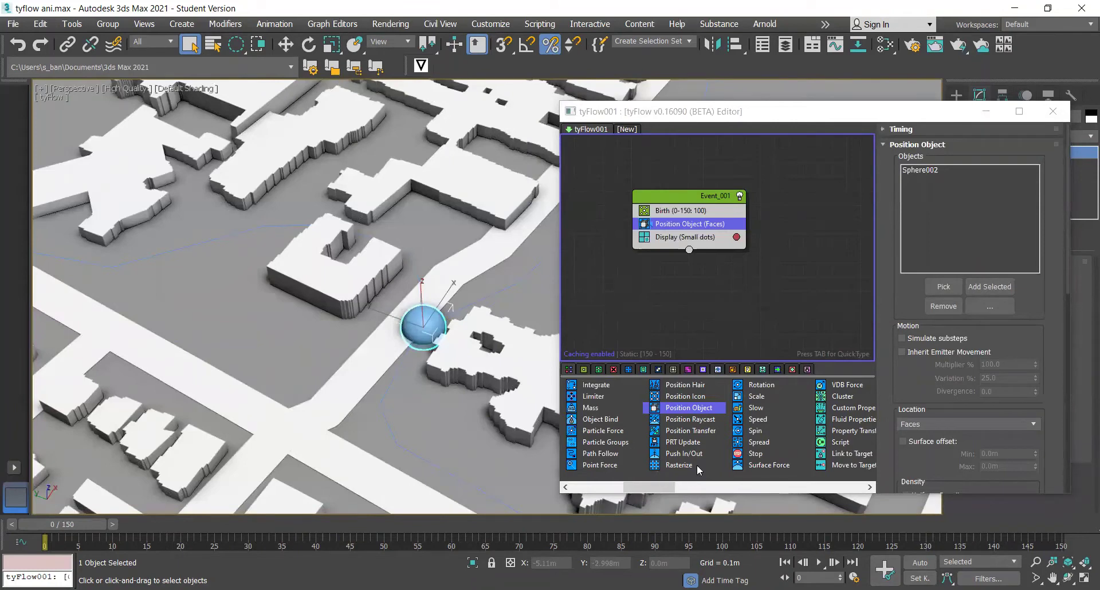
# Add a Shape operator below Position Object and set its 3D mesh type to Sphere (LowRes)
pyautogui.moveTo(638, 486); pyautogui.dragTo(690, 487)
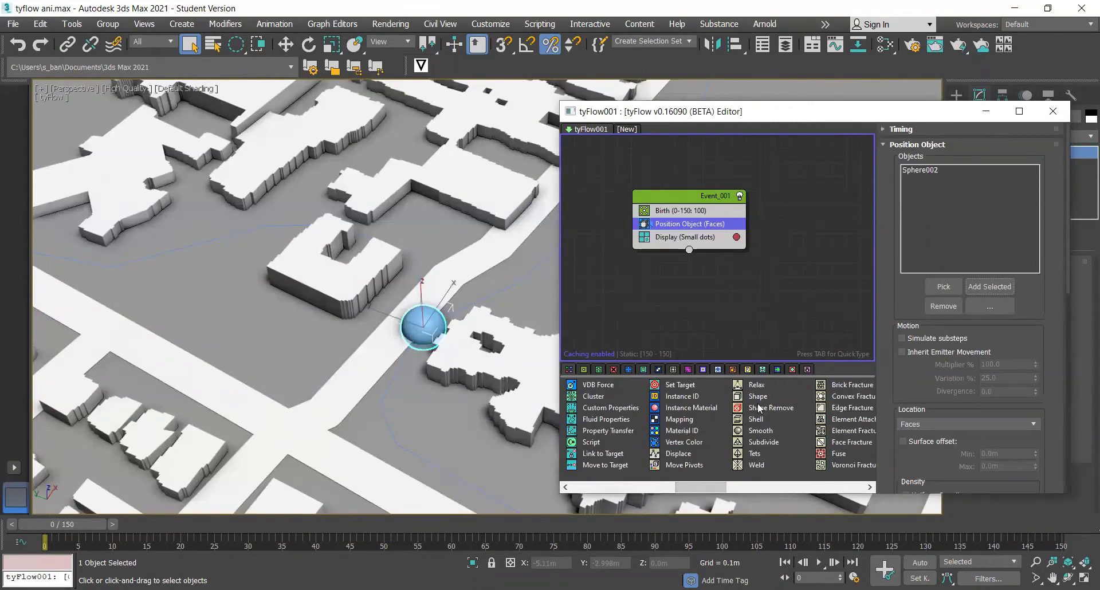
pyautogui.moveTo(754, 391); pyautogui.dragTo(690, 250)
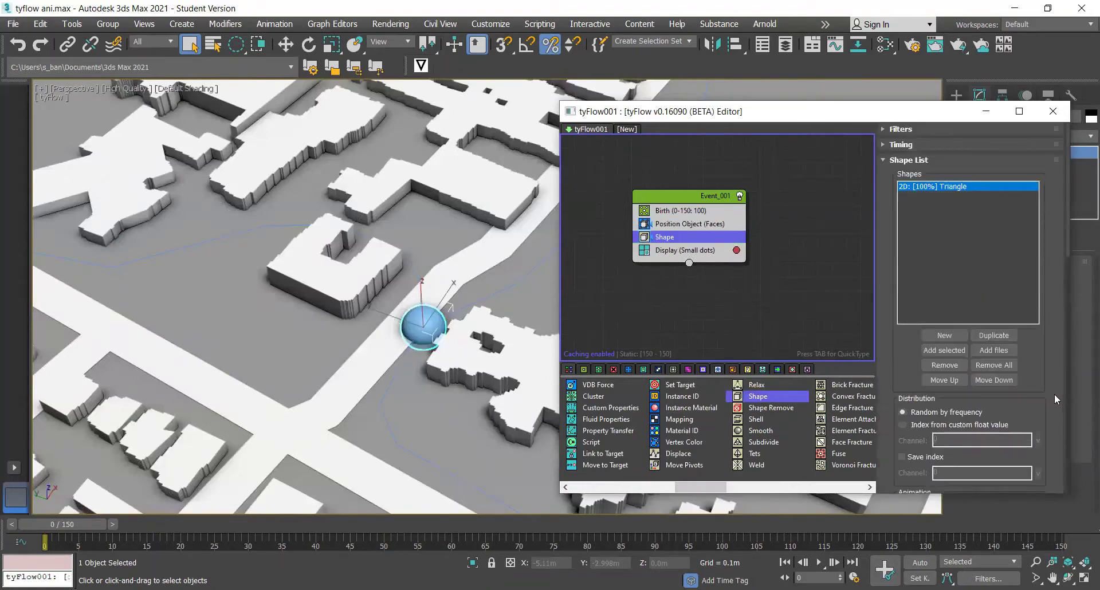
pyautogui.scroll(-5, 1054, 393)
pyautogui.scroll(-4, 1051, 393)
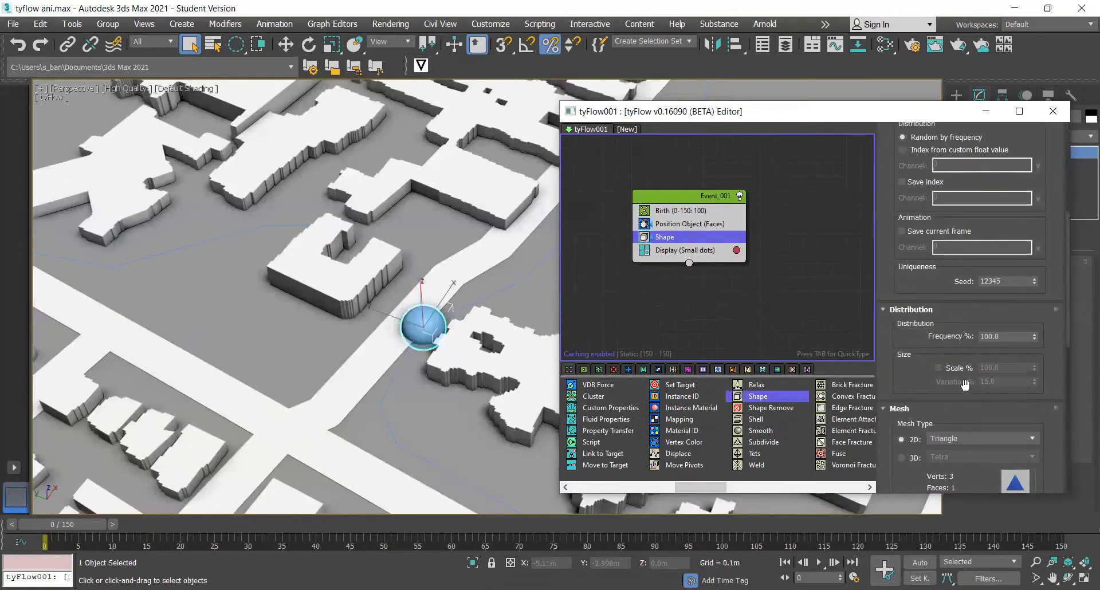
pyautogui.scroll(-2, 1042, 438)
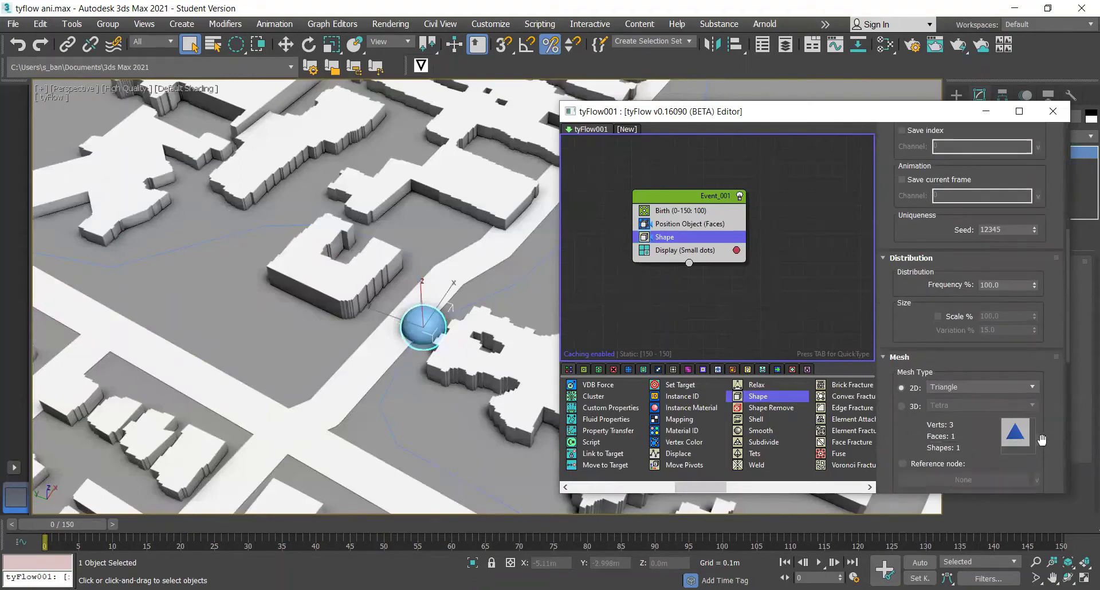
pyautogui.click(913, 392)
pyautogui.click(974, 389)
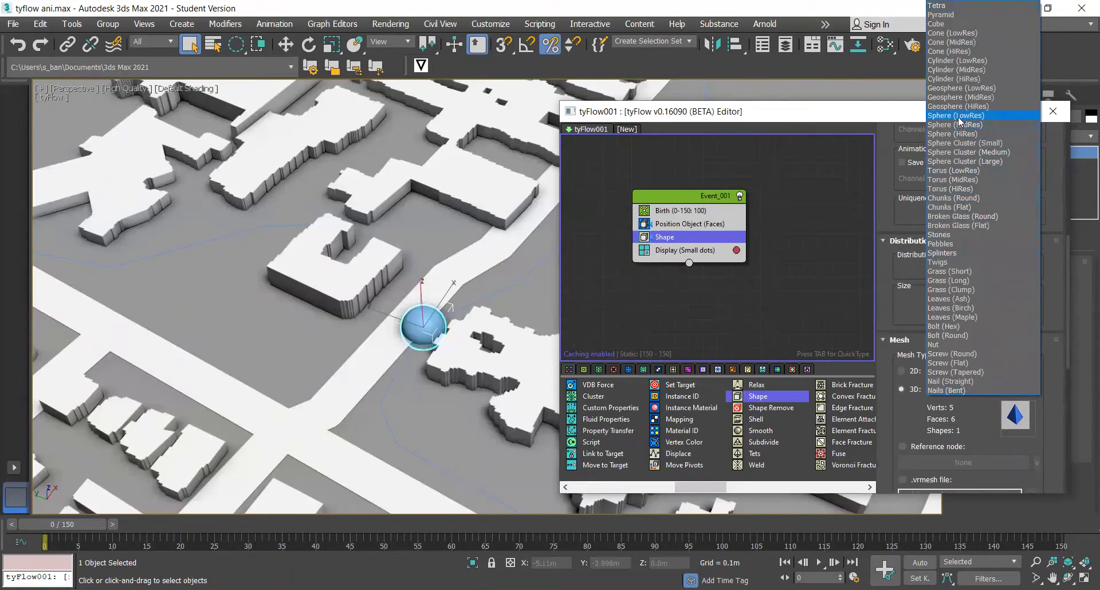
pyautogui.click(959, 116)
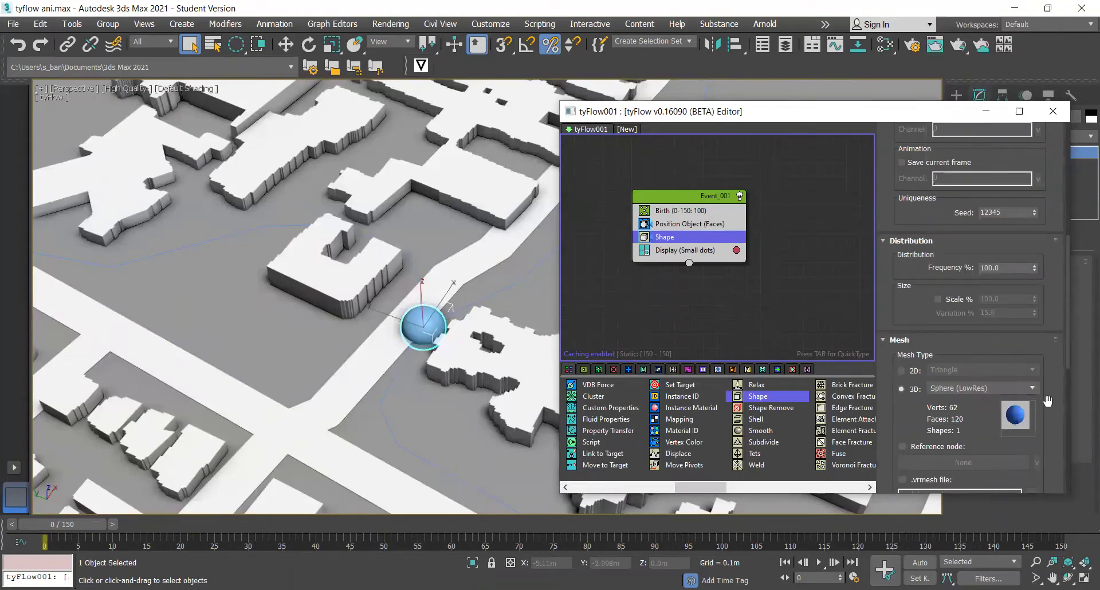
# Enable scaling for the particle shape, set the scale to 200%, and scrub the animation to check it
pyautogui.scroll(1, 1053, 377)
pyautogui.click(939, 318)
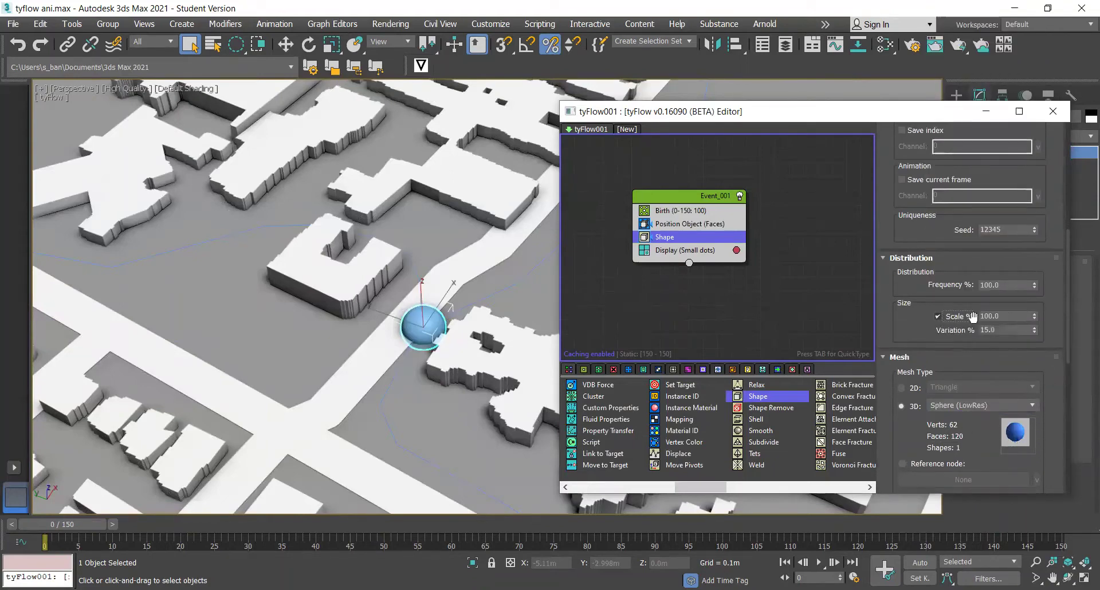
pyautogui.doubleClick(992, 315)
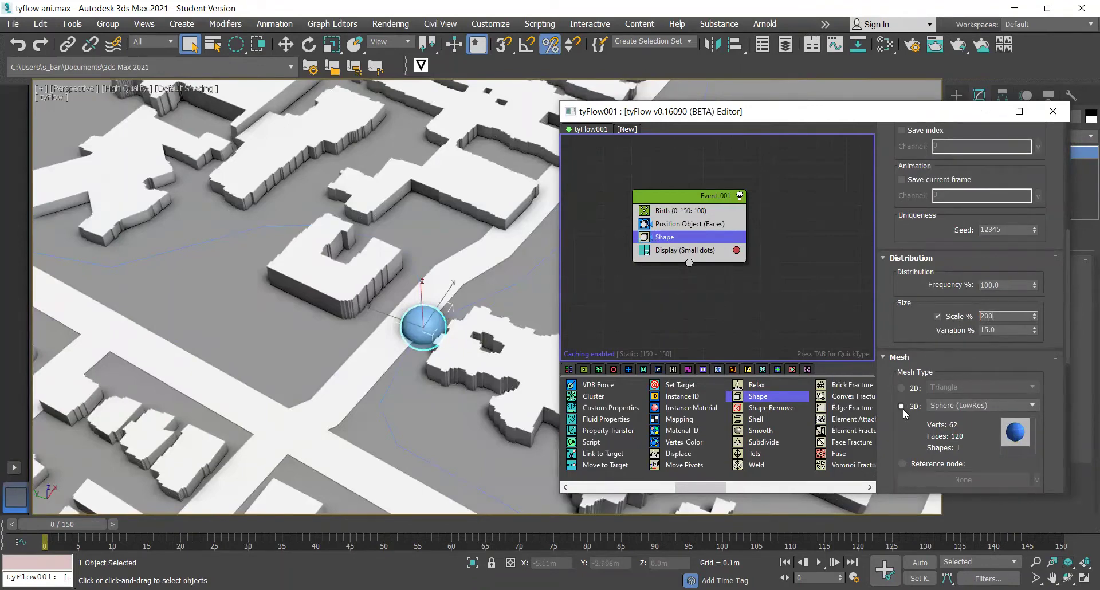
pyautogui.press('Return')
pyautogui.moveTo(52, 525); pyautogui.dragTo(17, 537)
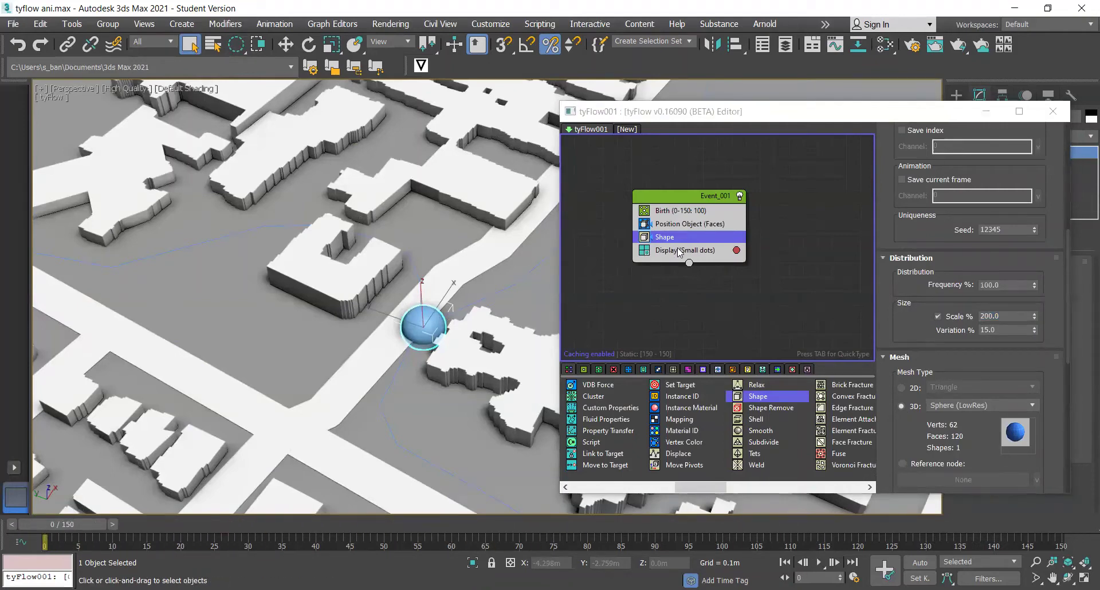
# Set the event's Display type to Geometry and scrub the animation to preview the particle spheres
pyautogui.click(678, 250)
pyautogui.click(944, 158)
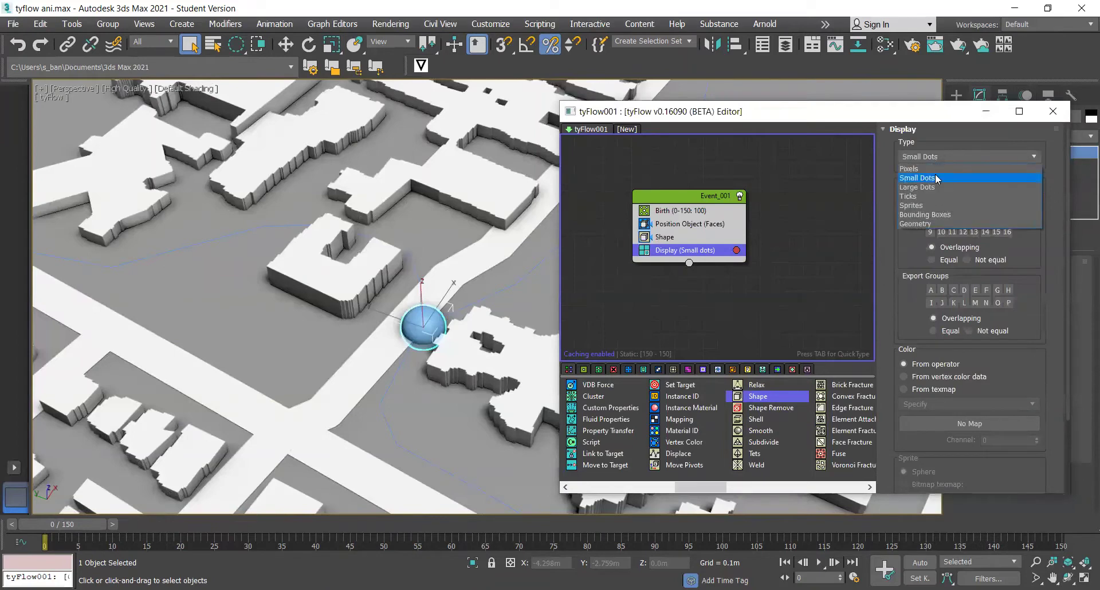
pyautogui.click(926, 224)
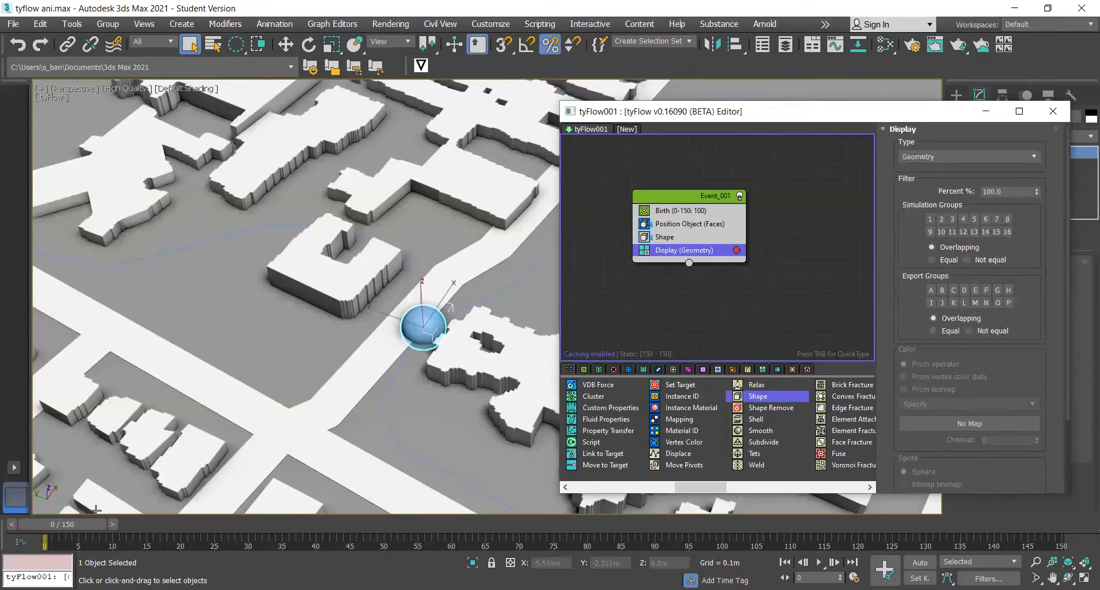
pyautogui.moveTo(78, 527); pyautogui.dragTo(14, 559)
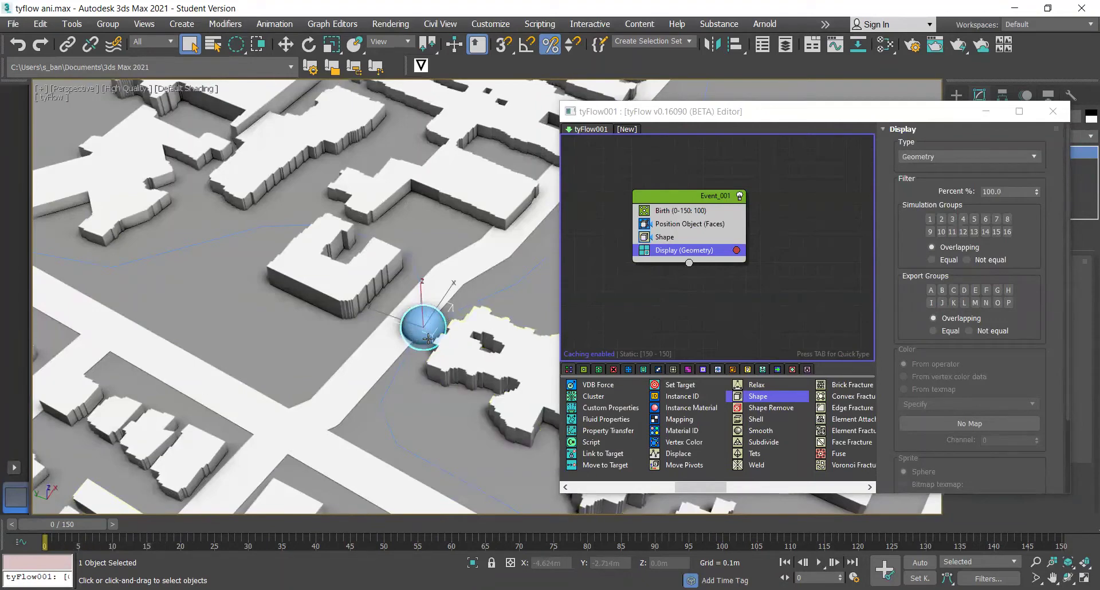
pyautogui.moveTo(50, 527)
pyautogui.mouseDown()
pyautogui.moveTo(532, 526)
pyautogui.moveTo(49, 527)
pyautogui.mouseUp()
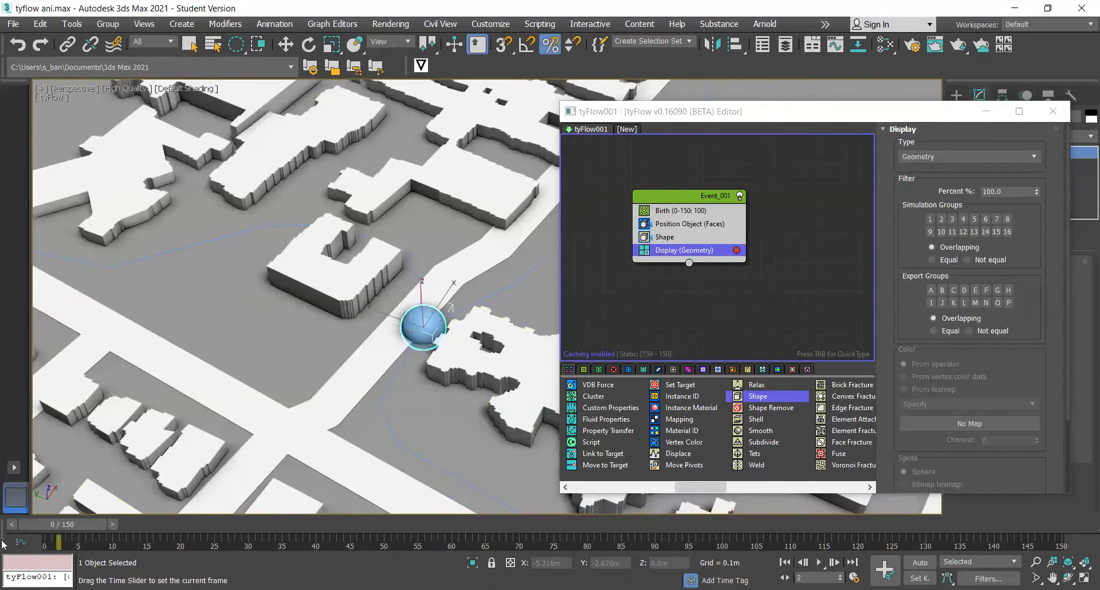
# Select the three path splines, add a Path Follow operator below Shape using them as its shapes, and scrub the animation
pyautogui.click(393, 377)
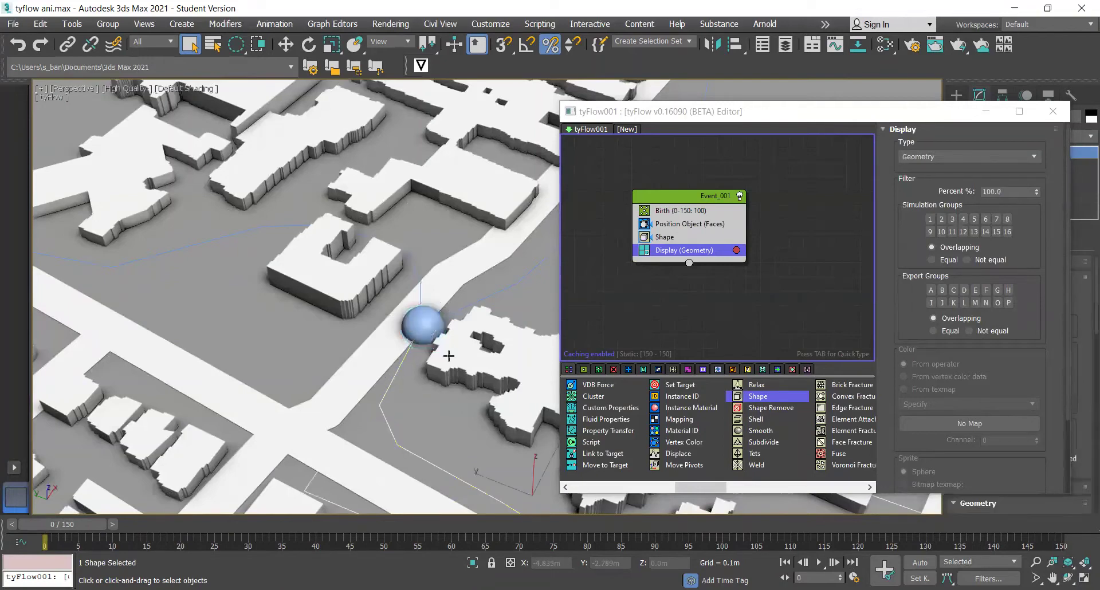
pyautogui.keyDown('ctrl'); pyautogui.click(488, 295); pyautogui.keyUp('ctrl')
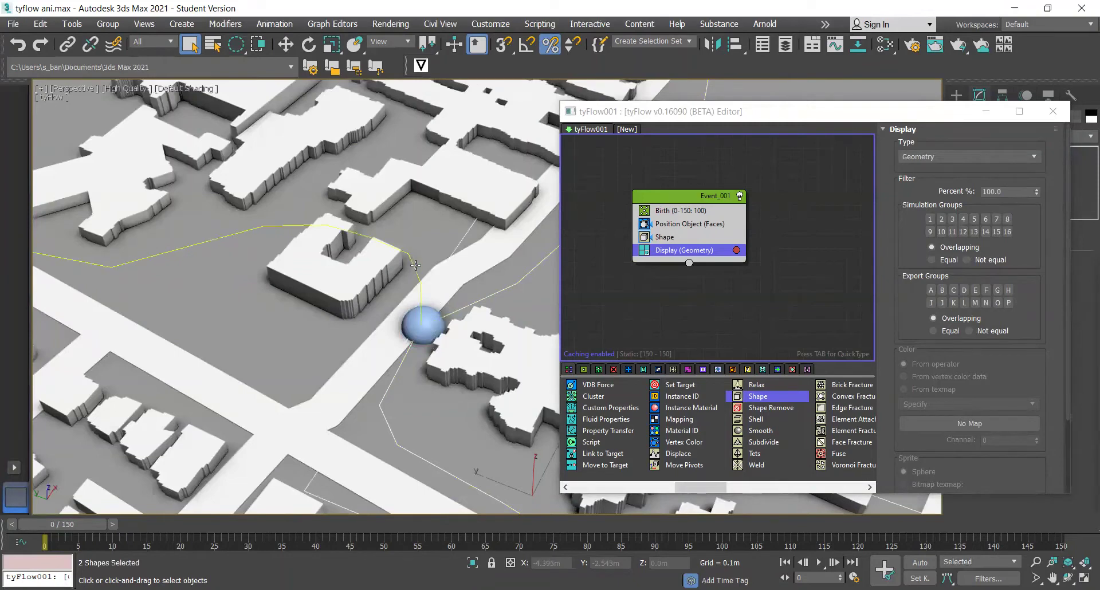
pyautogui.keyDown('ctrl'); pyautogui.click(416, 265); pyautogui.keyUp('ctrl')
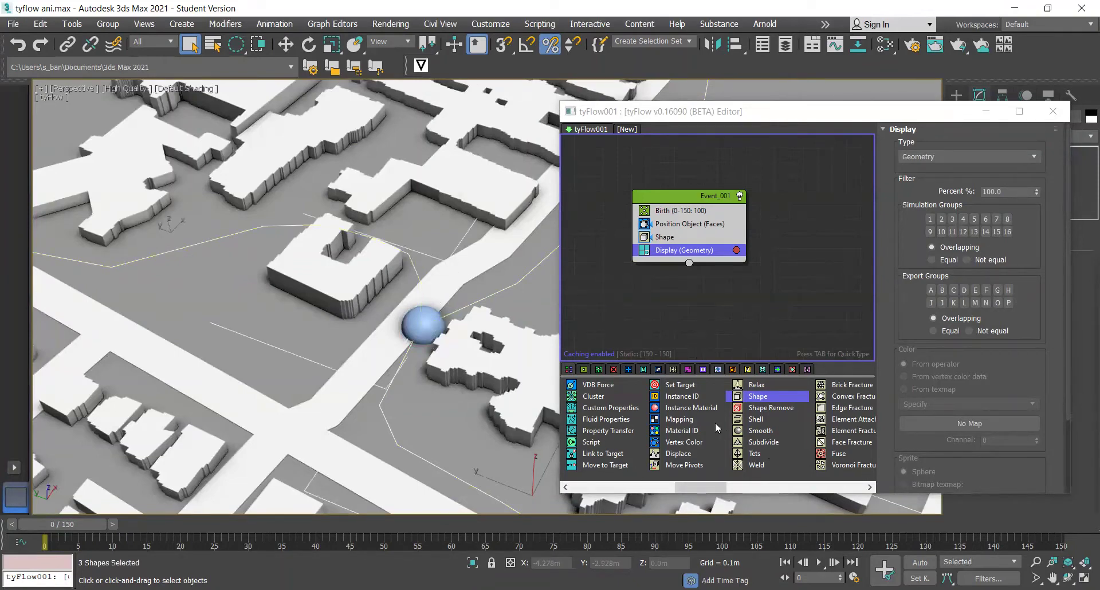
pyautogui.scroll(-3, 737, 457)
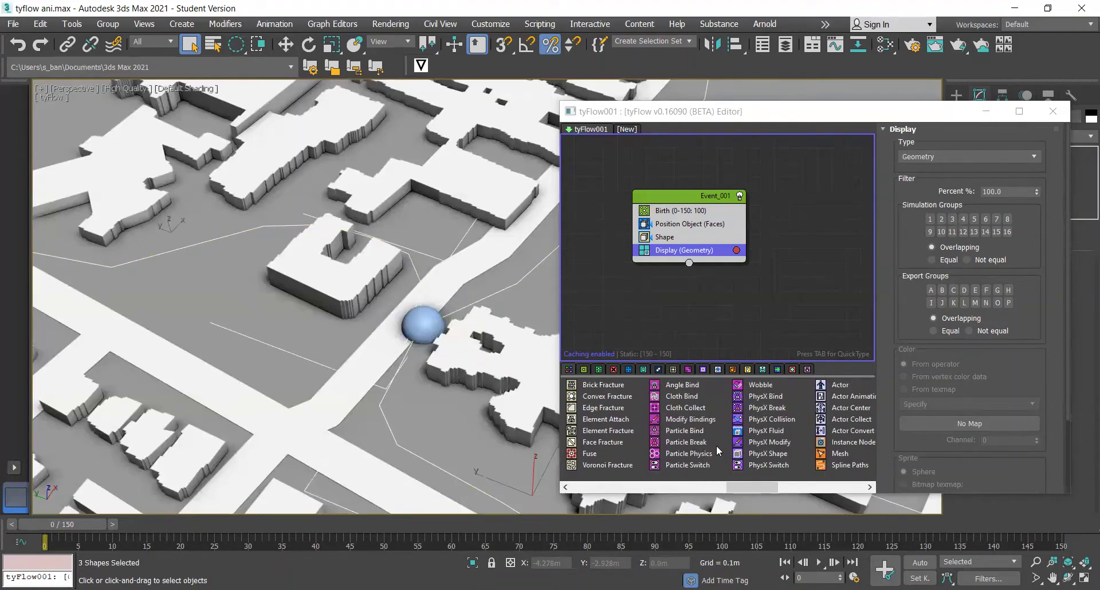
pyautogui.scroll(-3, 717, 452)
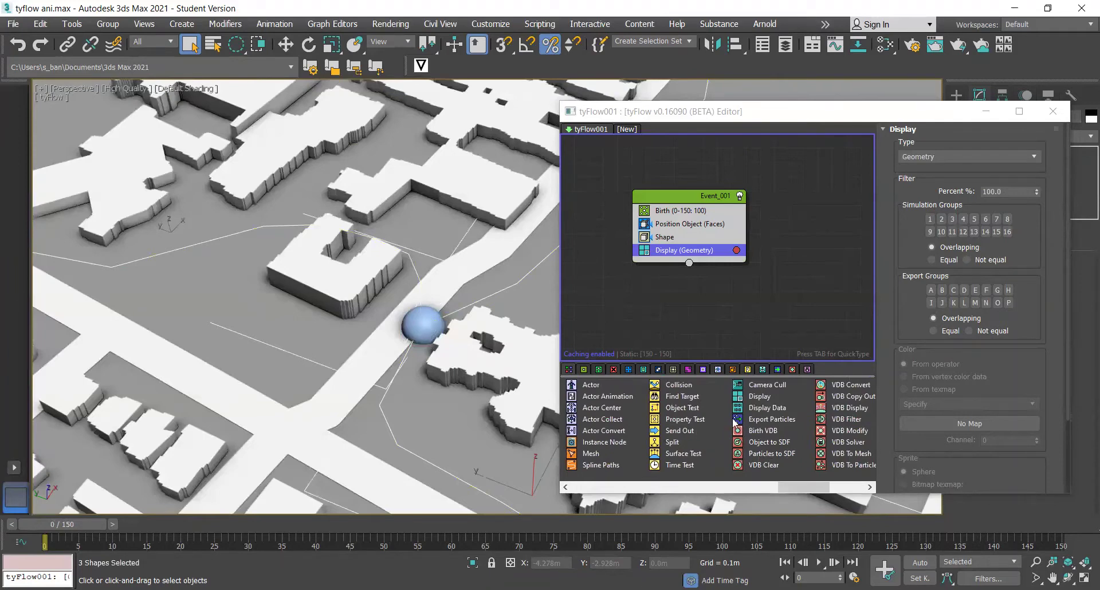
pyautogui.scroll(-2, 765, 439)
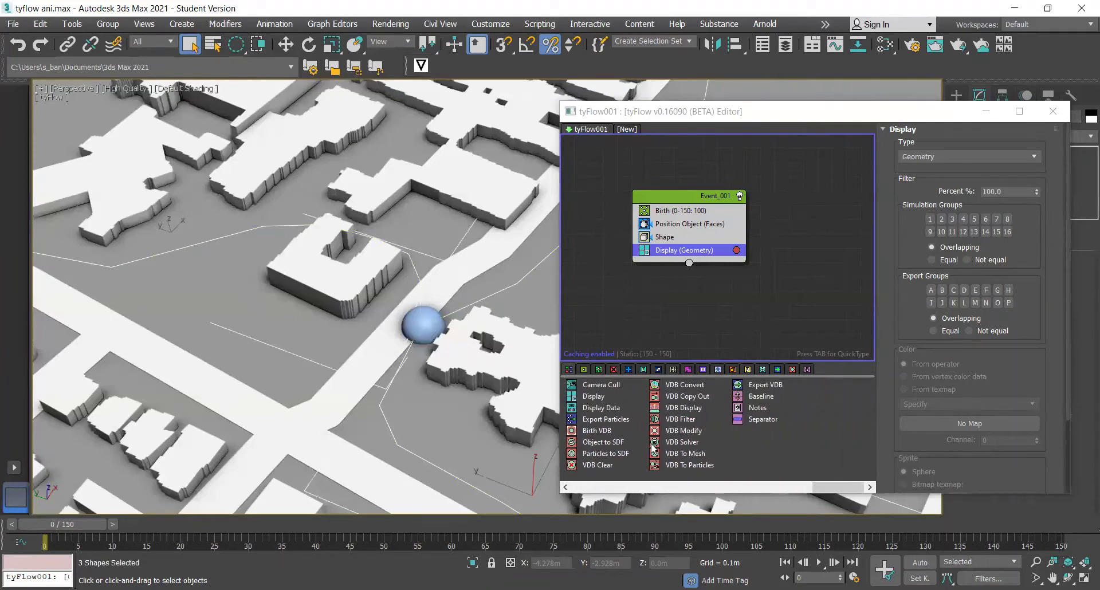
pyautogui.scroll(3, 632, 452)
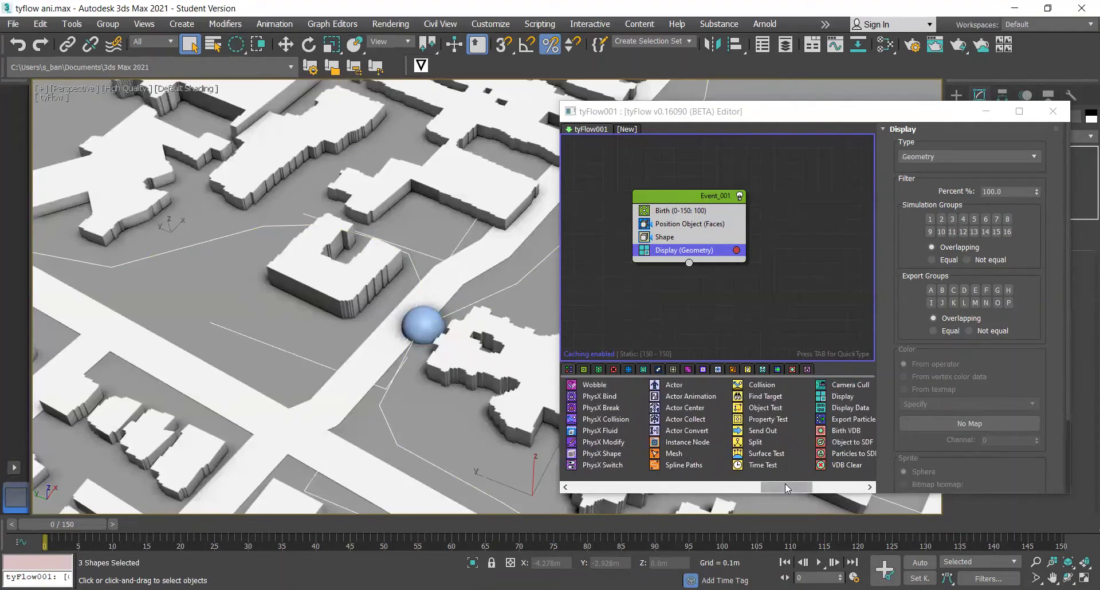
pyautogui.moveTo(786, 488); pyautogui.dragTo(663, 486)
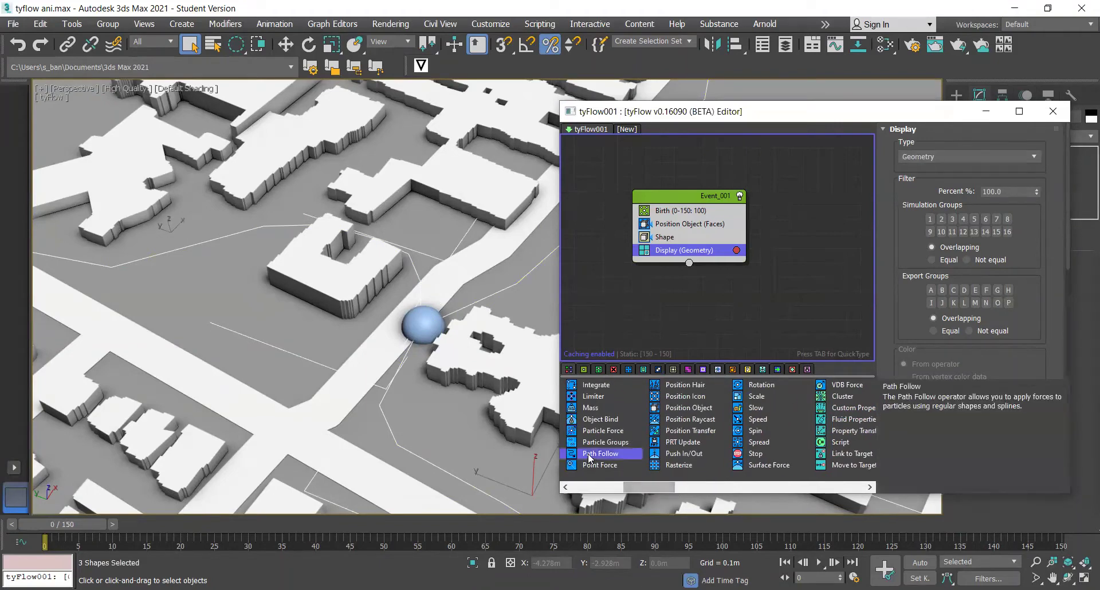
pyautogui.moveTo(590, 454); pyautogui.dragTo(667, 246)
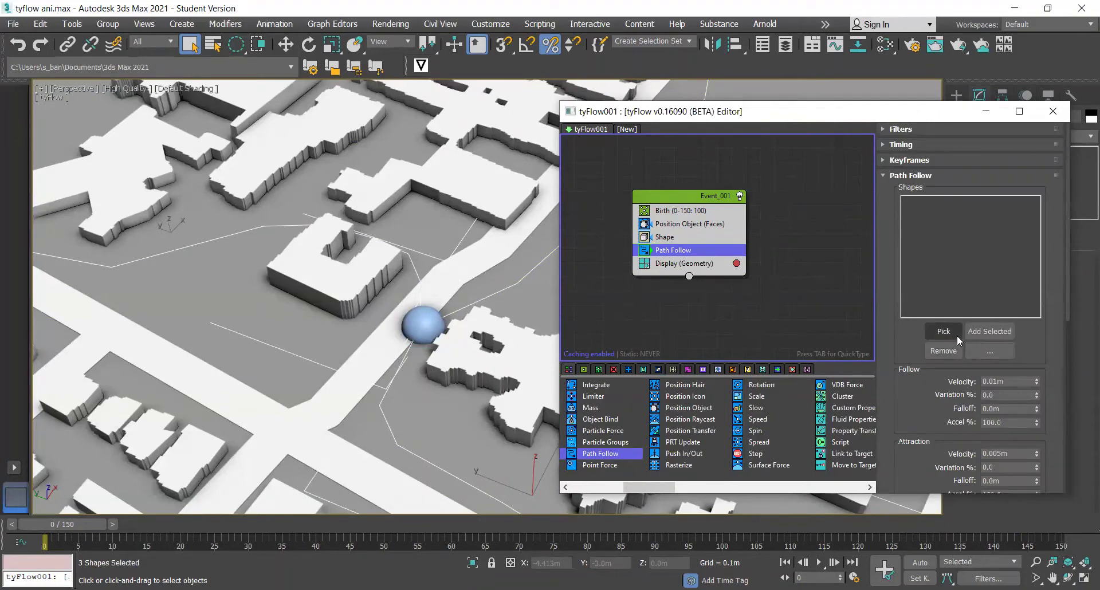
pyautogui.click(1001, 332)
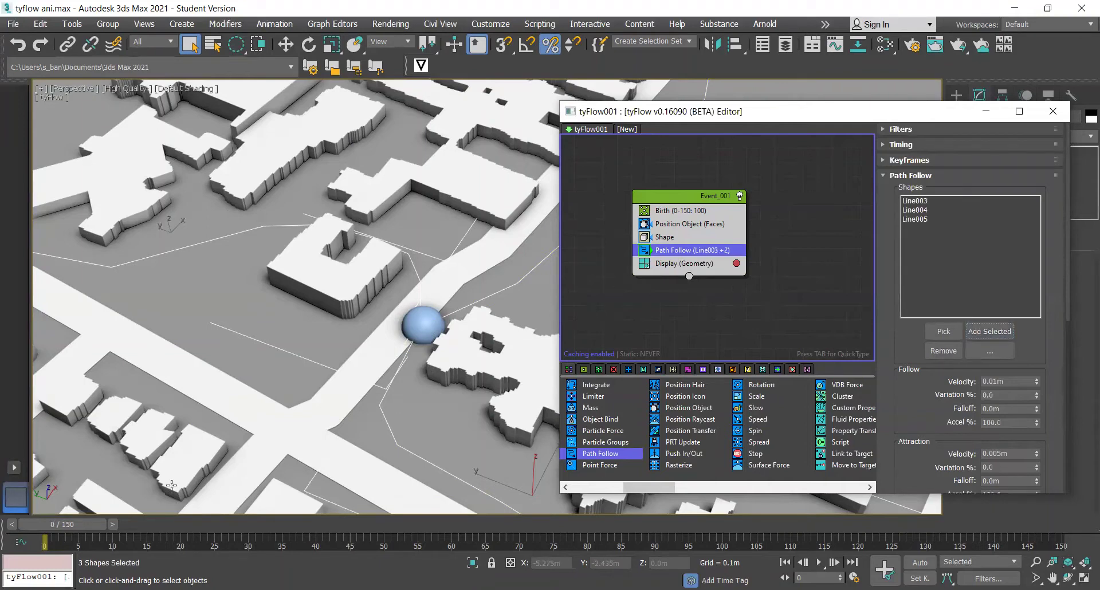
pyautogui.moveTo(71, 528); pyautogui.dragTo(57, 509)
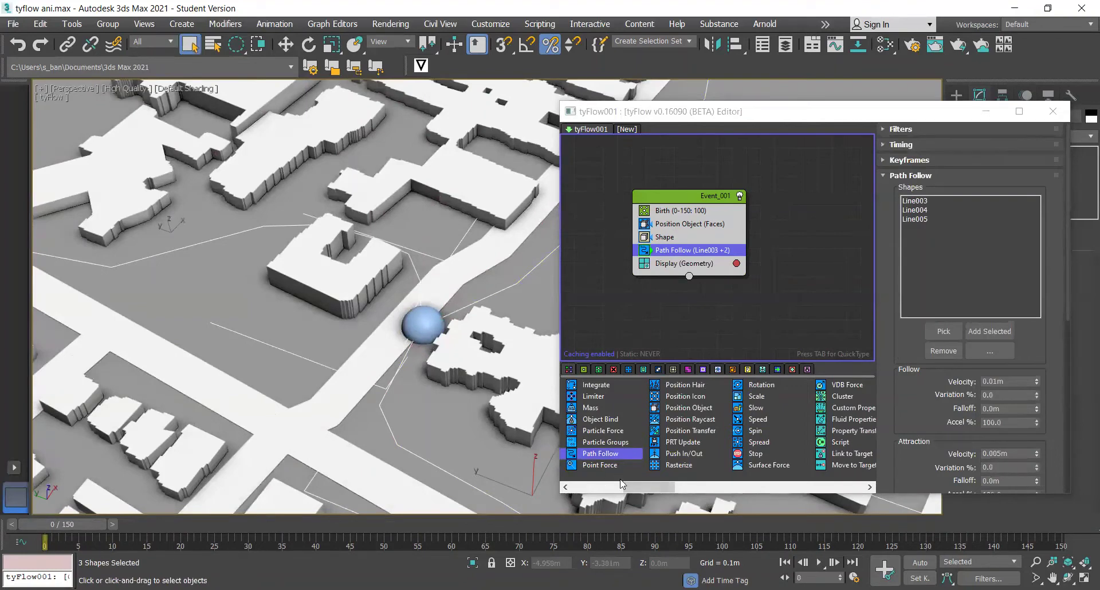
# Add a Slow operator between Path Follow and Display, and scrub the timeline to check the particle motion
pyautogui.scroll(-3, 688, 439)
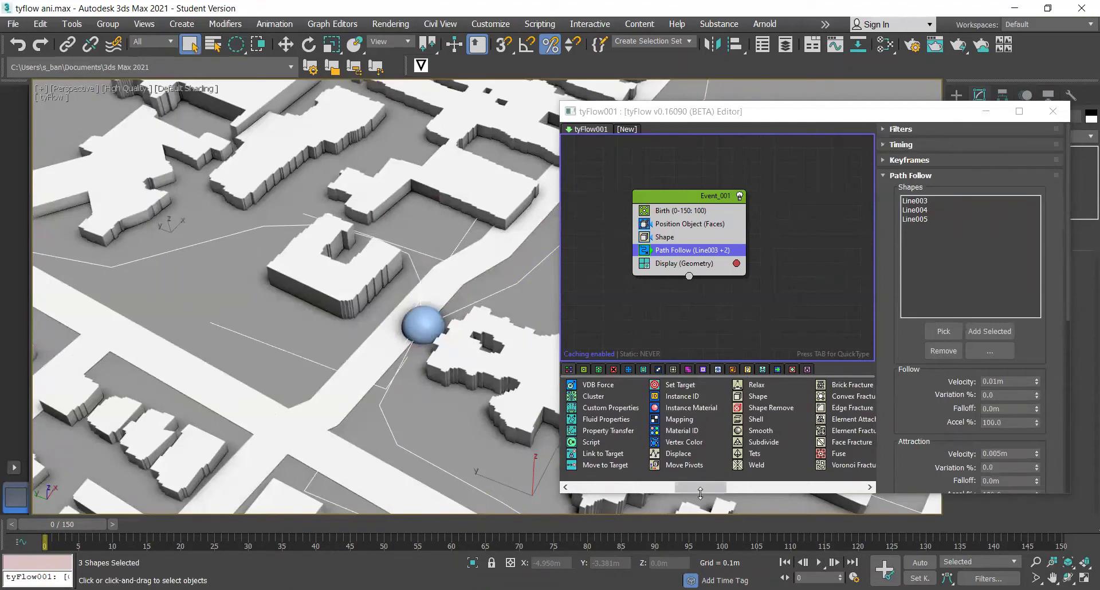
pyautogui.moveTo(700, 493); pyautogui.dragTo(726, 494)
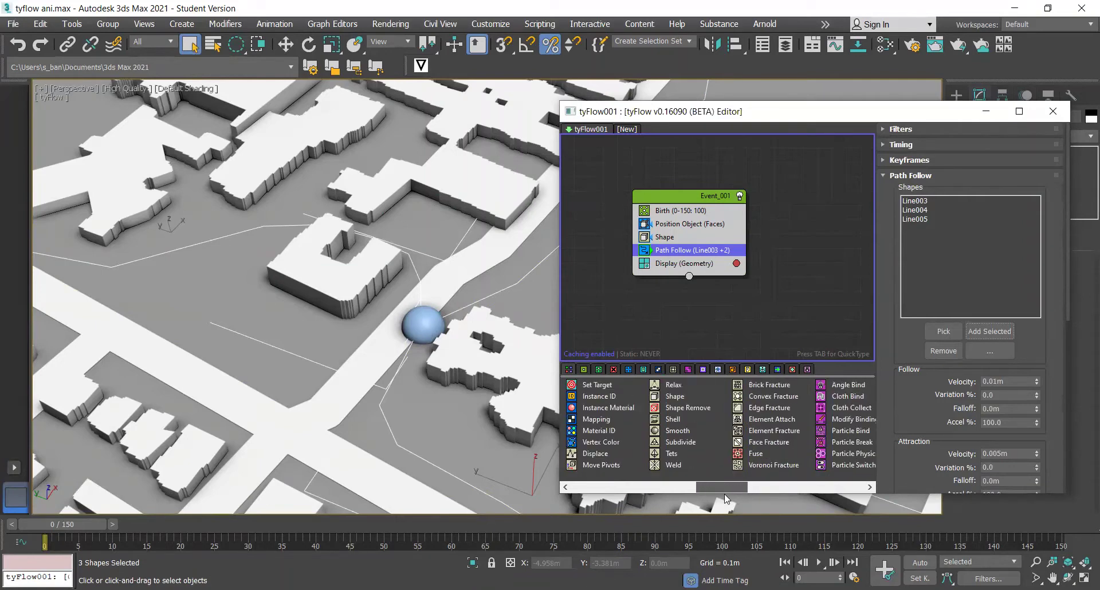
pyautogui.moveTo(724, 494); pyautogui.dragTo(685, 491)
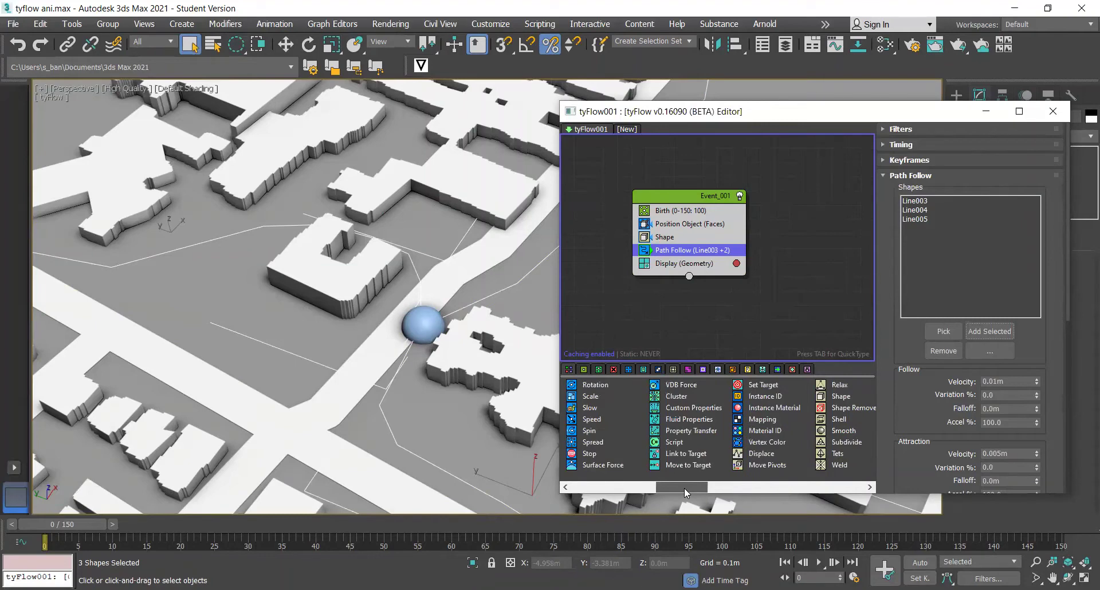
pyautogui.moveTo(590, 408); pyautogui.dragTo(681, 261)
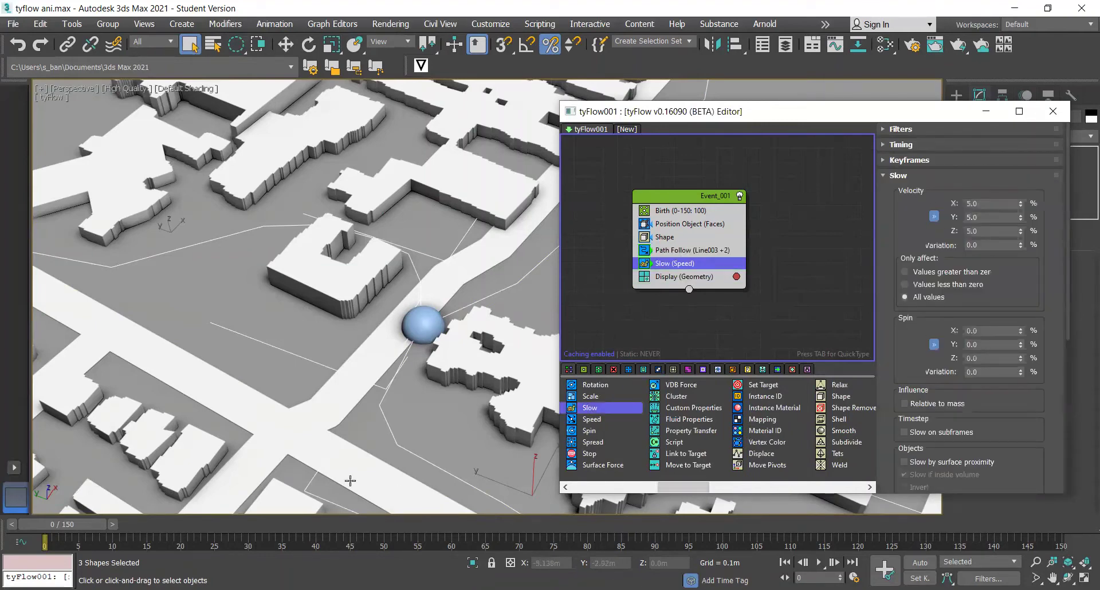
pyautogui.moveTo(62, 526)
pyautogui.mouseDown()
pyautogui.moveTo(244, 526)
pyautogui.moveTo(57, 526)
pyautogui.mouseUp()
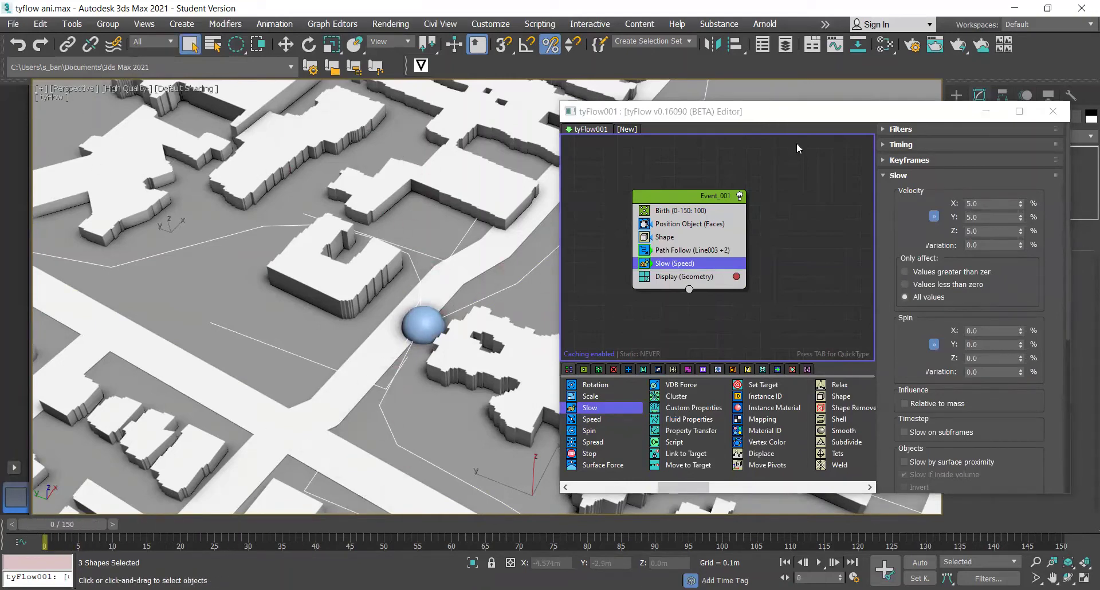
# Set the Slow operator's velocity to 20% on X, Y and Z, and scrub the animation to check it
pyautogui.doubleClick(985, 205)
pyautogui.write('2')
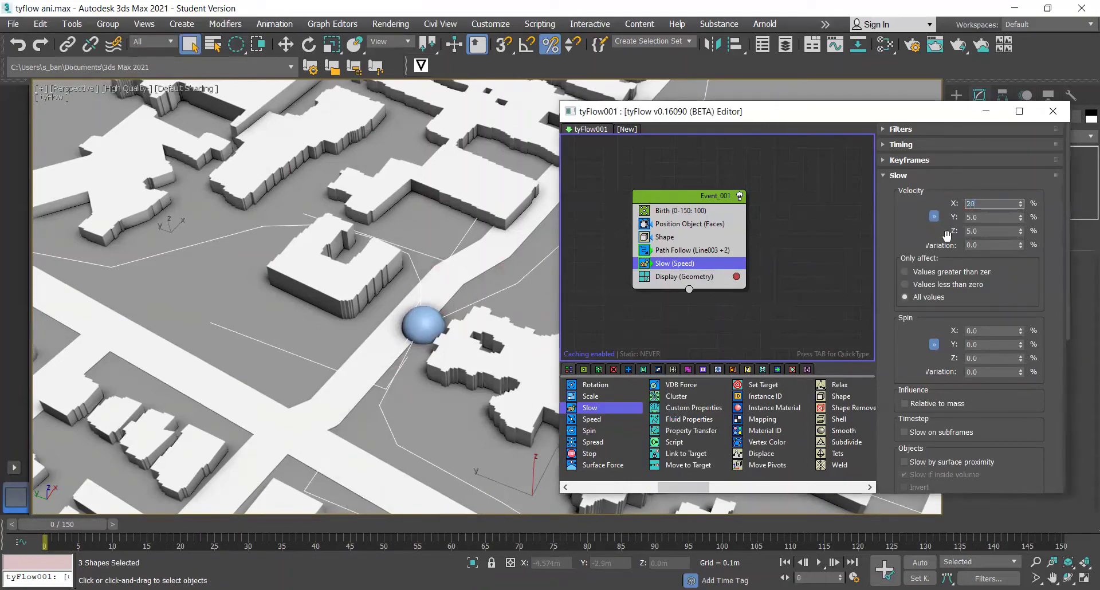
pyautogui.write('0')
pyautogui.press('Return')
pyautogui.moveTo(67, 524); pyautogui.dragTo(368, 524)
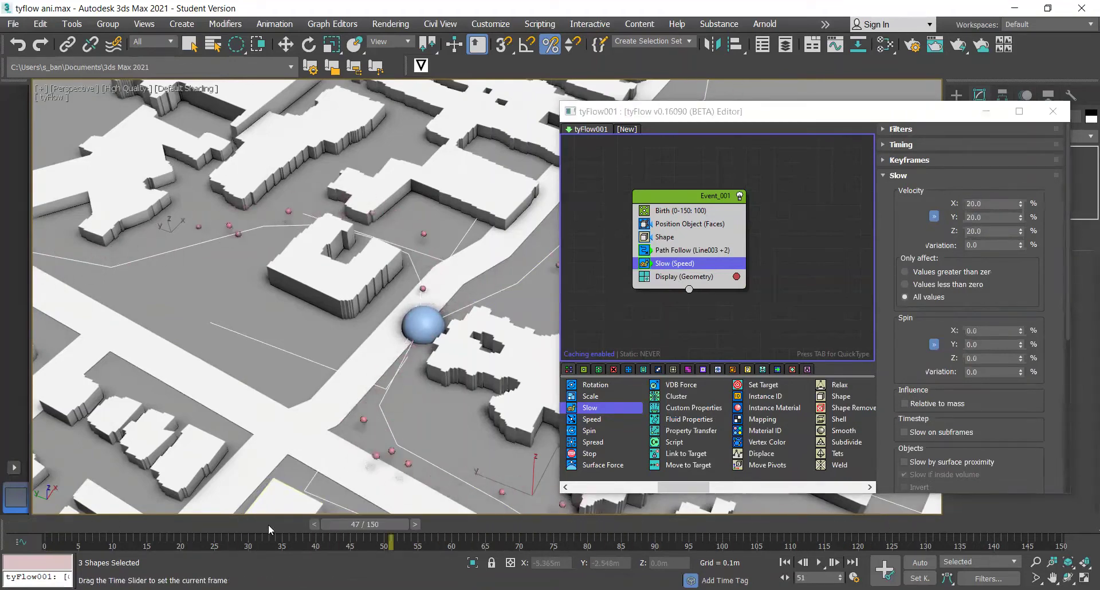
pyautogui.moveTo(270, 528); pyautogui.dragTo(52, 526)
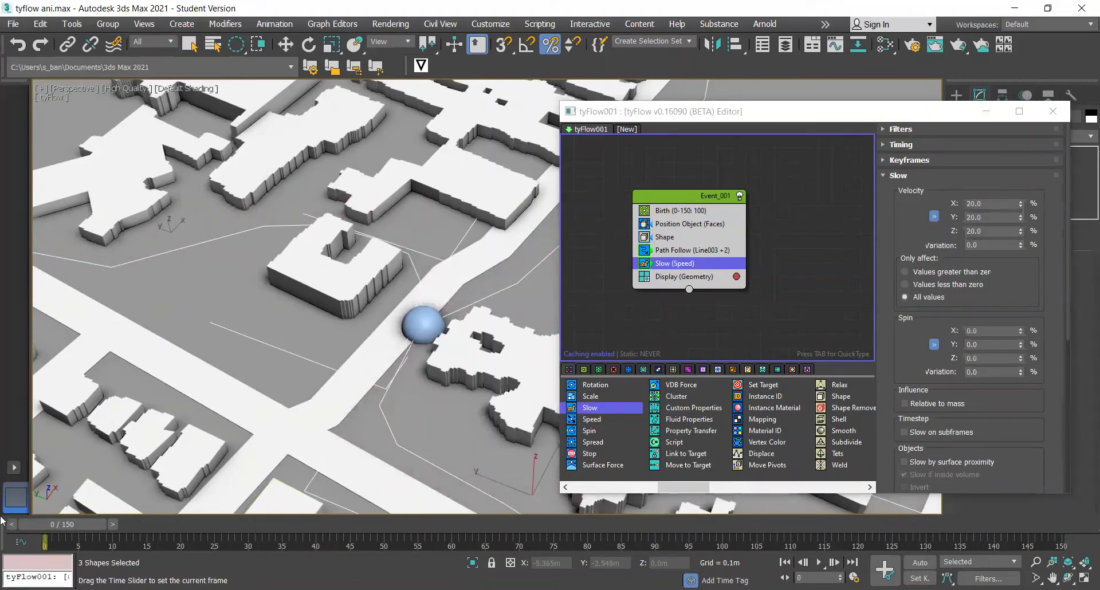
# Set the Slow operator's velocity to 40% on X, Y and Z, and preview the particles near the sphere
pyautogui.doubleClick(993, 204)
pyautogui.write('40')
pyautogui.press('Return')
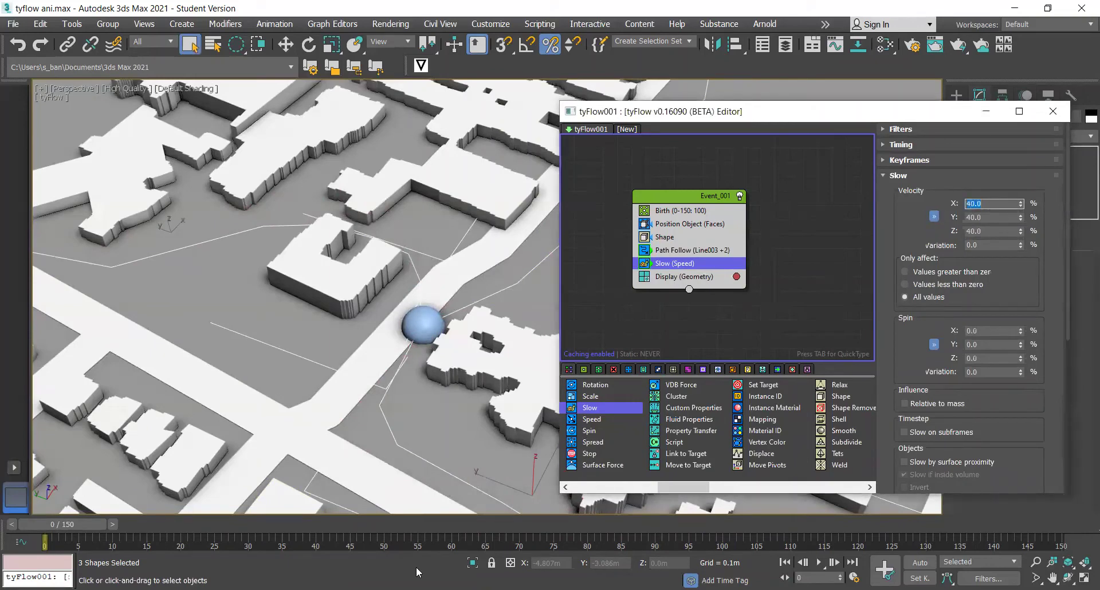
pyautogui.moveTo(71, 524); pyautogui.dragTo(43, 516)
pyautogui.scroll(2, 398, 453)
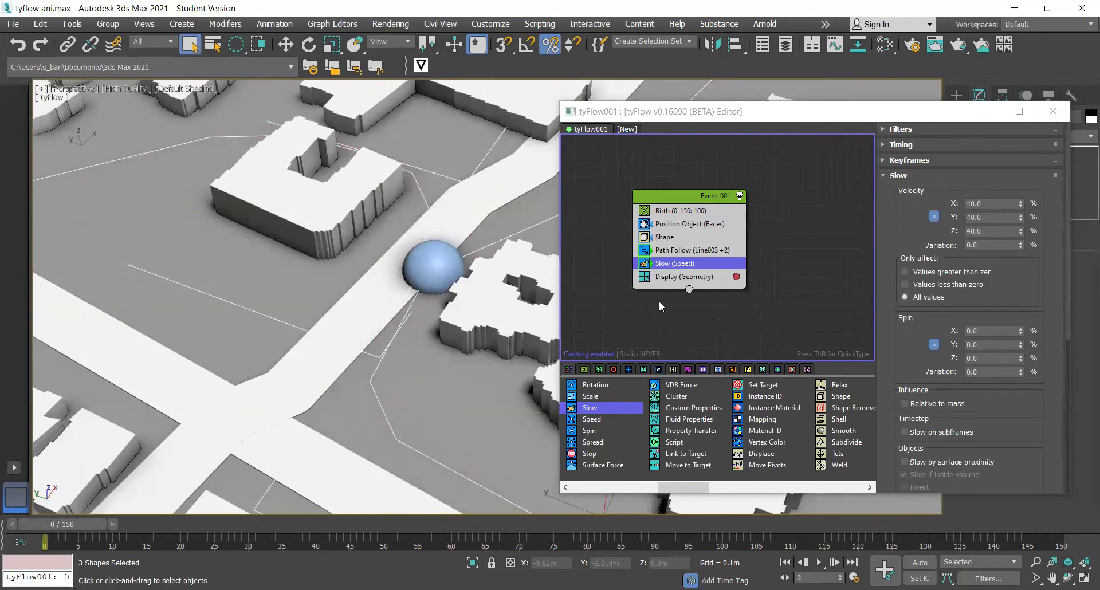
# Set the Path Follow operator's Spin velocity to 0.0 and scrub the full animation to check the particle paths
pyautogui.click(682, 252)
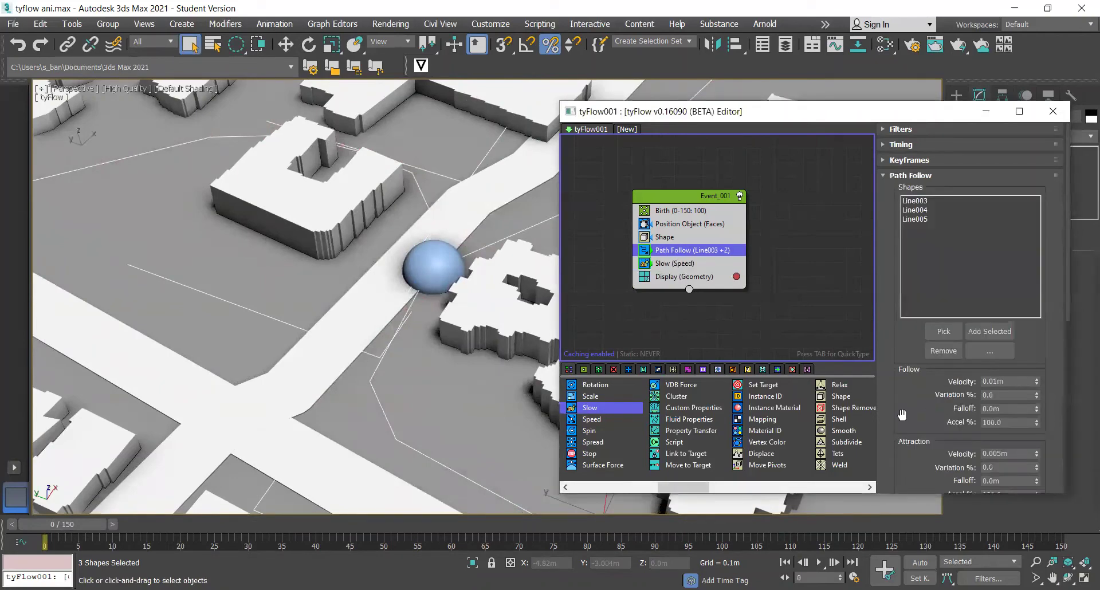
pyautogui.scroll(-2, 896, 406)
pyautogui.scroll(-4, 892, 402)
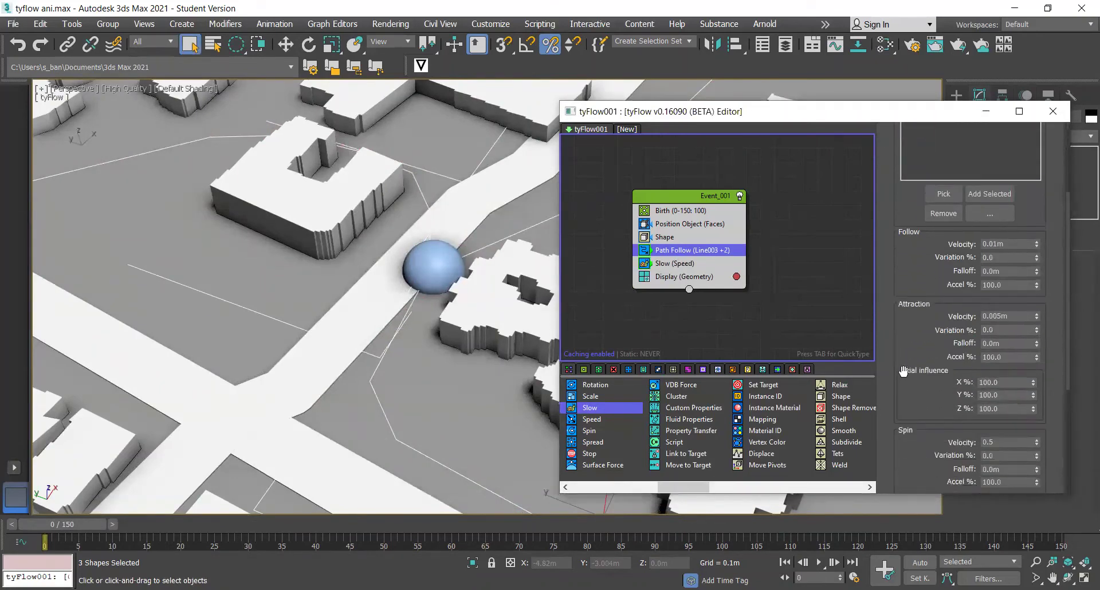
pyautogui.scroll(-2, 907, 357)
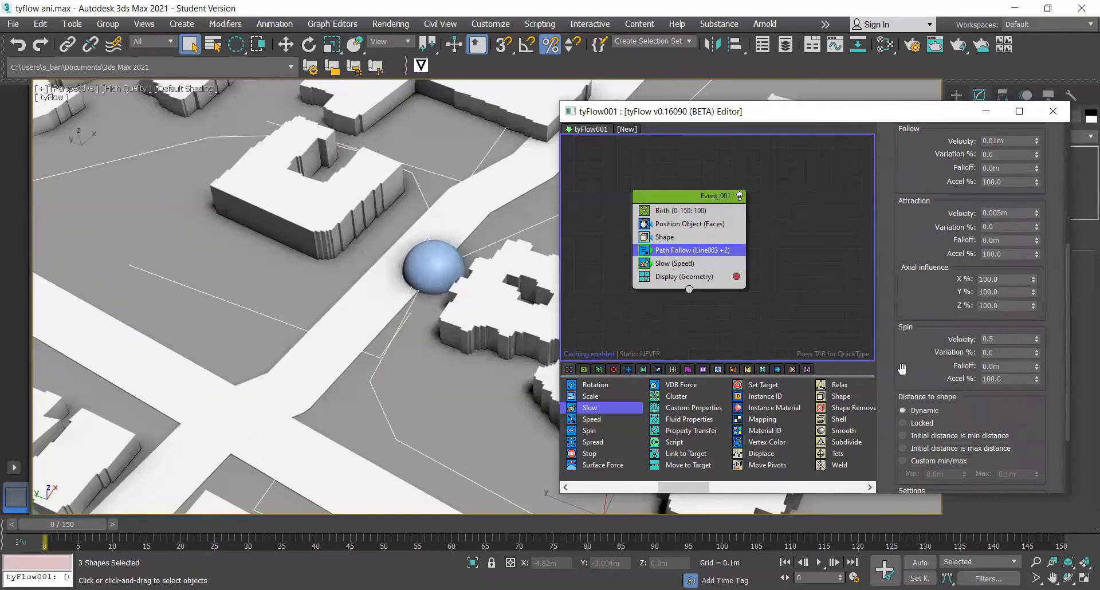
pyautogui.doubleClick(1002, 340)
pyautogui.write('0.0')
pyautogui.press('Return')
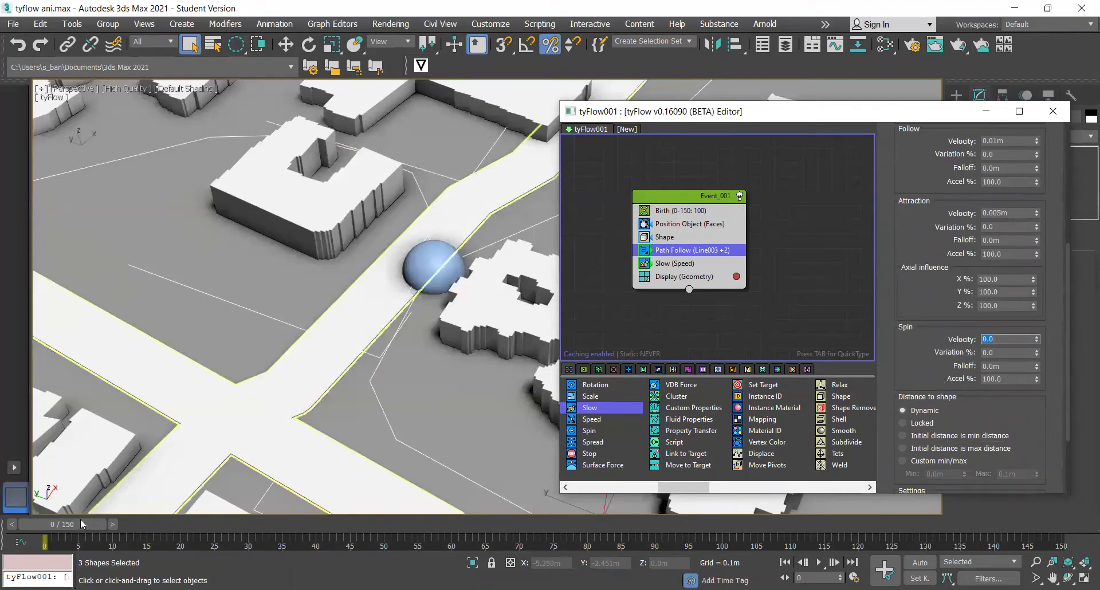
pyautogui.moveTo(56, 522); pyautogui.dragTo(1063, 562)
pyautogui.moveTo(1015, 524); pyautogui.dragTo(27, 524)
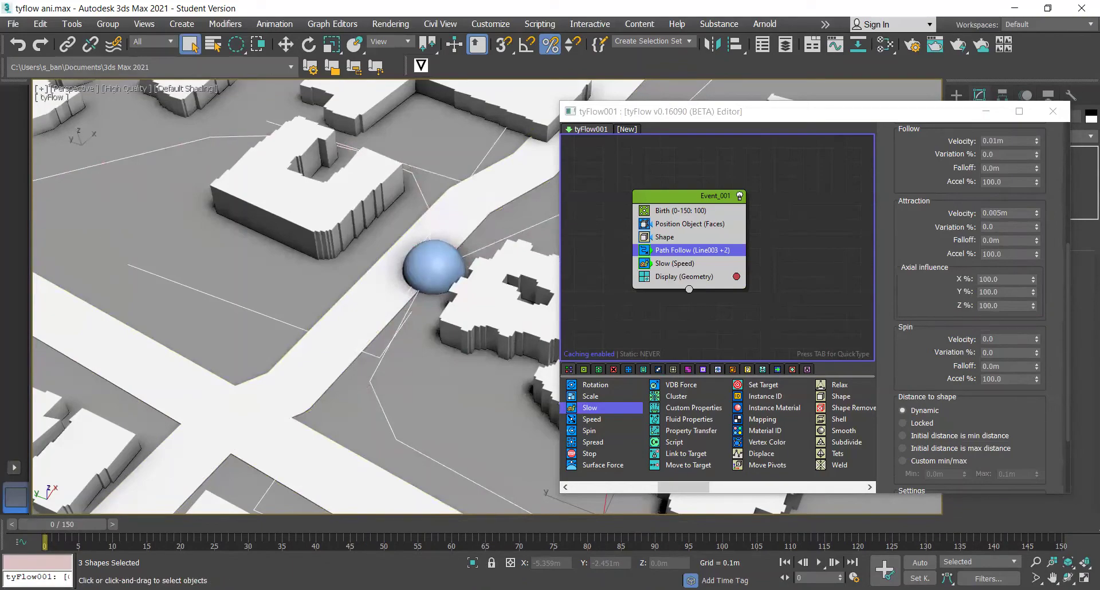
# Minimize the tyFlow editor and preview the particle animation across the wider city model, returning to frame 0
pyautogui.scroll(-10, 284, 424)
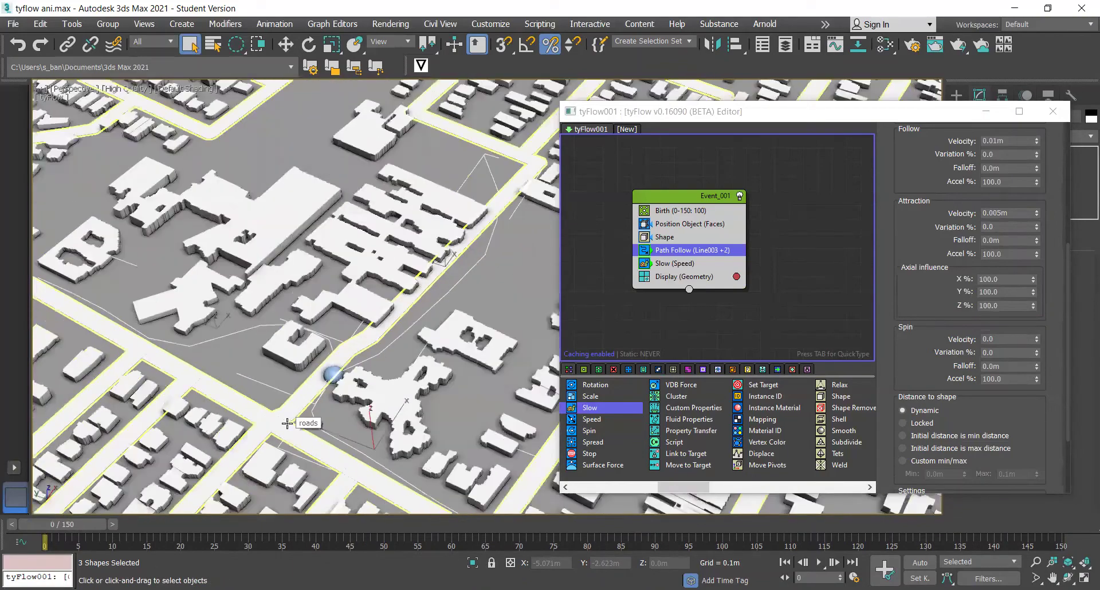
pyautogui.click(984, 113)
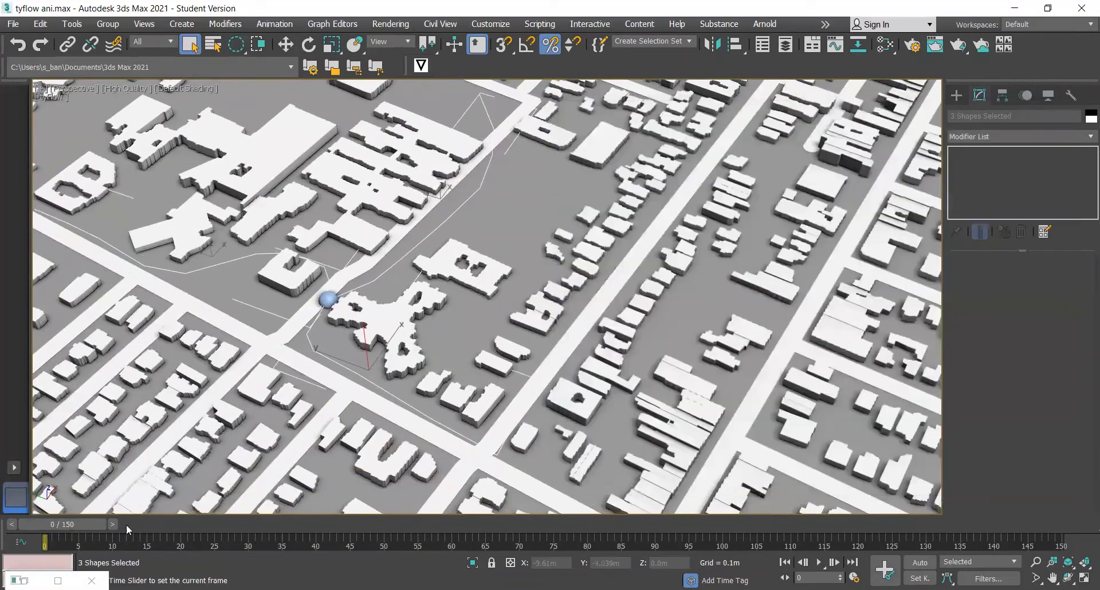
pyautogui.moveTo(127, 524); pyautogui.dragTo(733, 531)
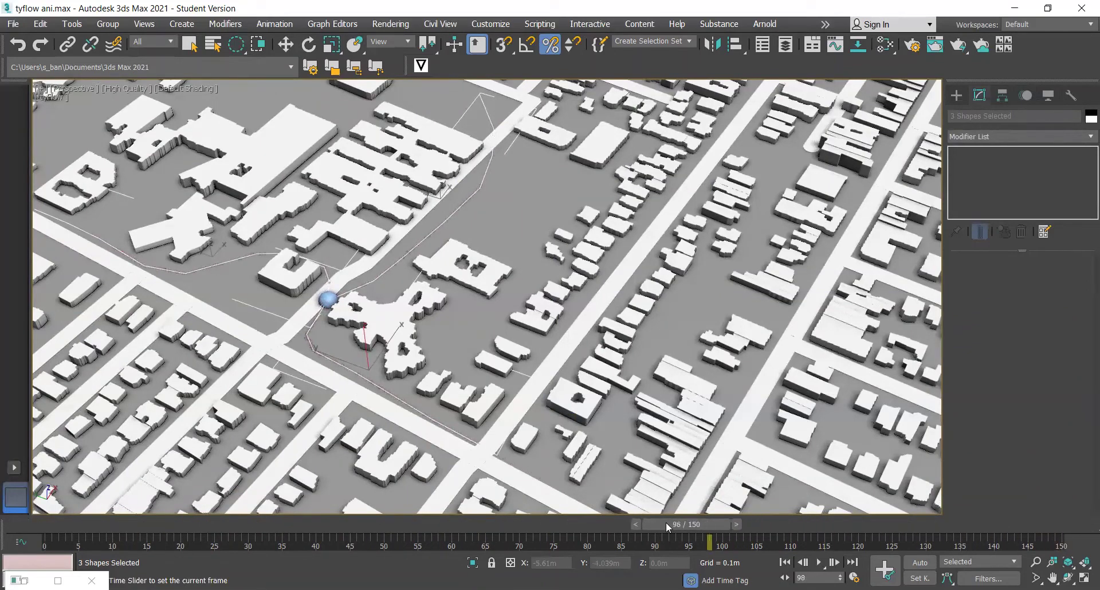
pyautogui.moveTo(666, 521); pyautogui.dragTo(72, 522)
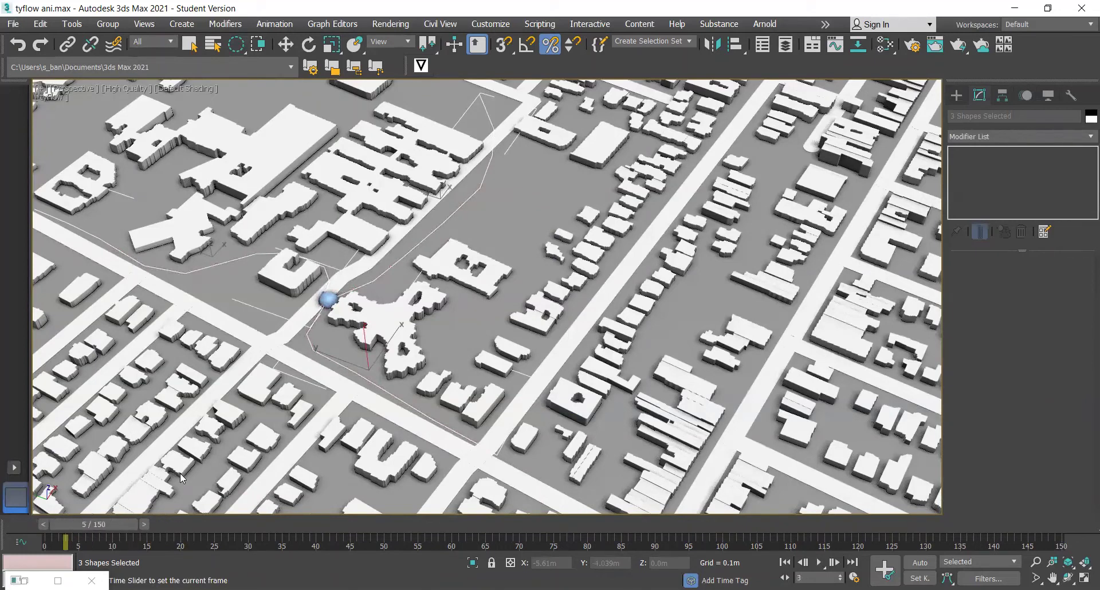
pyautogui.moveTo(180, 473); pyautogui.dragTo(69, 528)
# Make the three selected path splines non-renderable and display them as boxes, using by-object rendering and display properties
pyautogui.press('q')
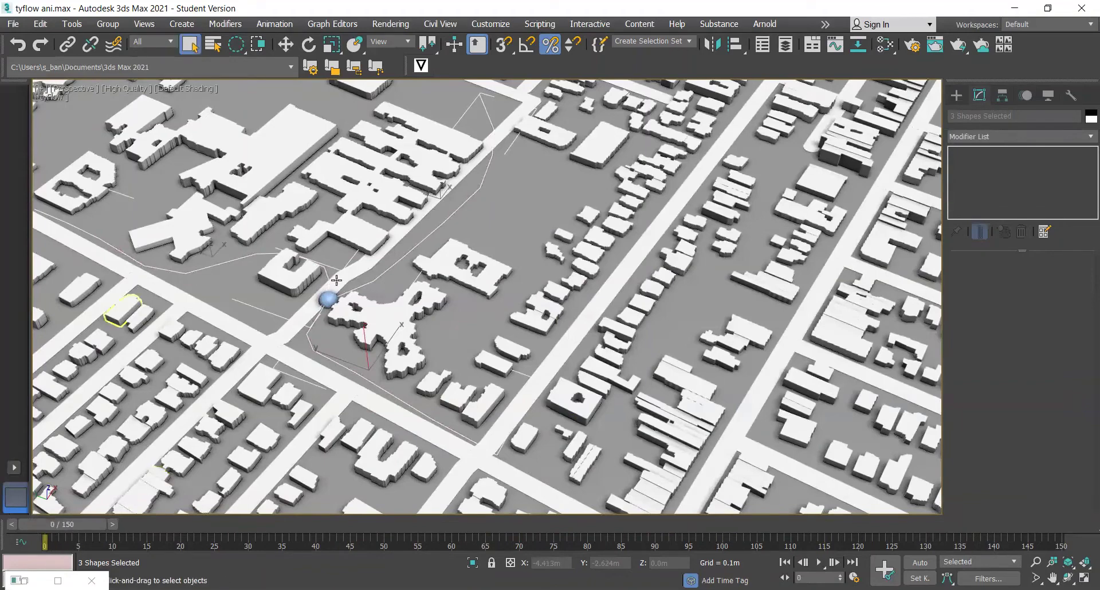
pyautogui.scroll(5, 333, 292)
pyautogui.rightClick(320, 309)
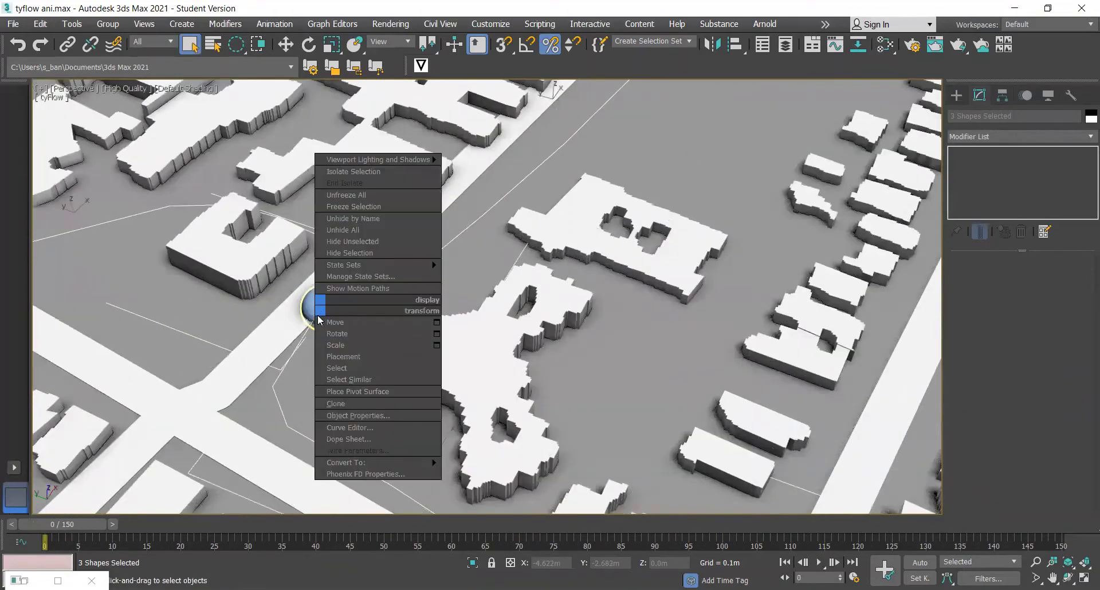
pyautogui.click(368, 420)
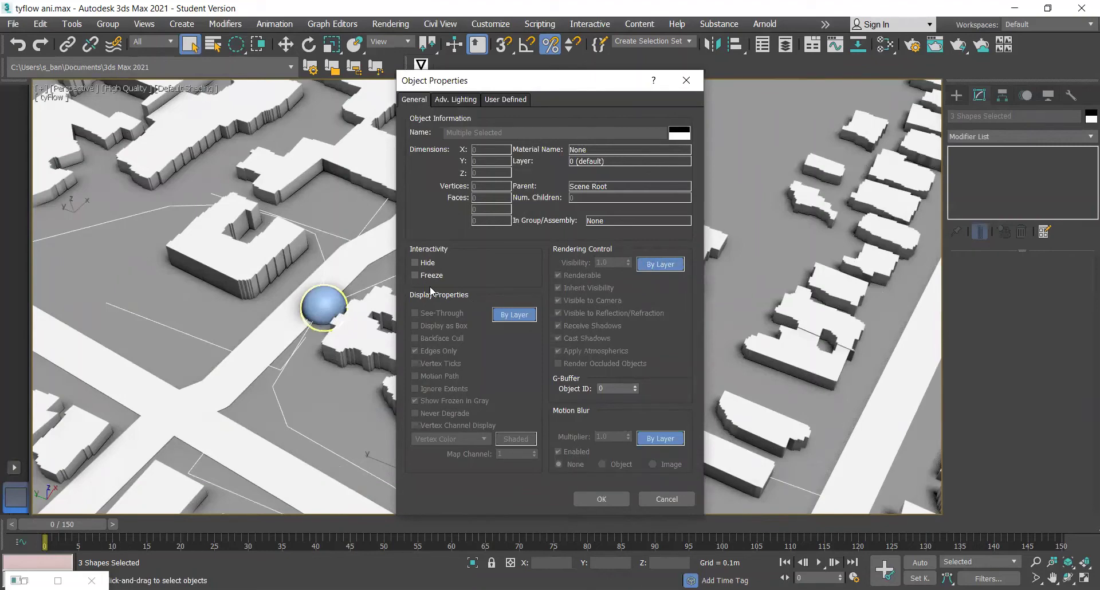
pyautogui.click(660, 265)
pyautogui.click(558, 275)
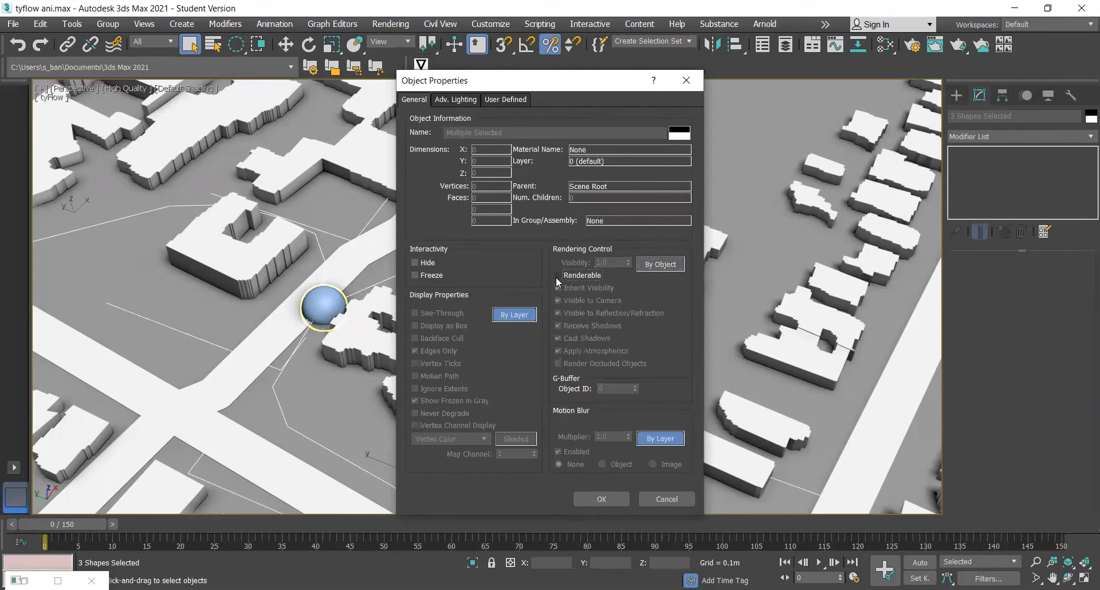
pyautogui.click(512, 318)
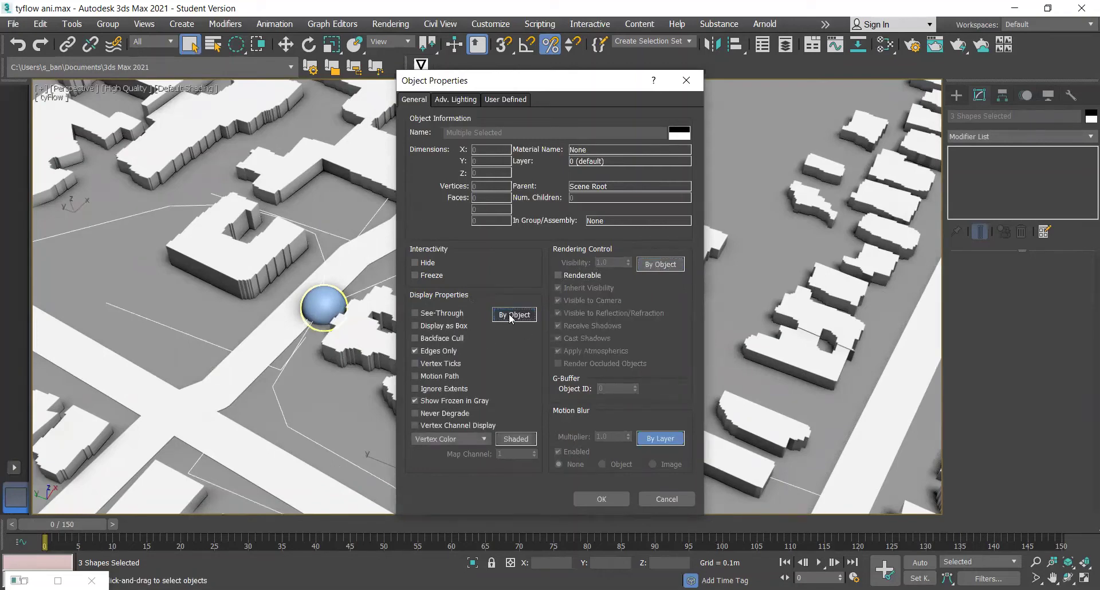
pyautogui.click(601, 499)
# Make the emitter sphere non-renderable, display it as a box, and switch its rendering, display and motion blur properties to By Object
pyautogui.click(324, 313)
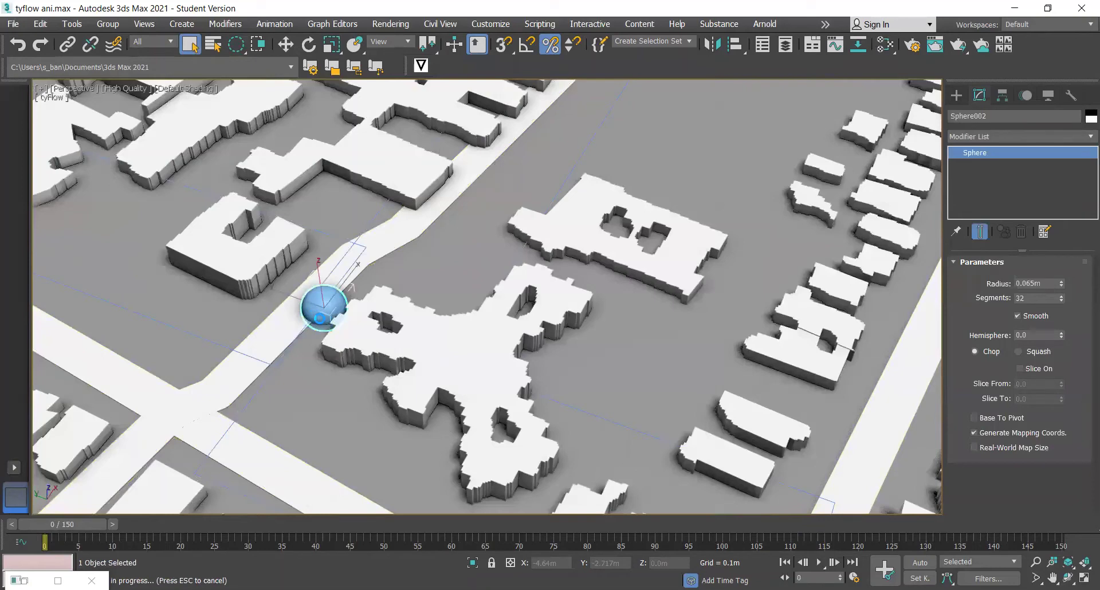
pyautogui.scroll(5, 318, 326)
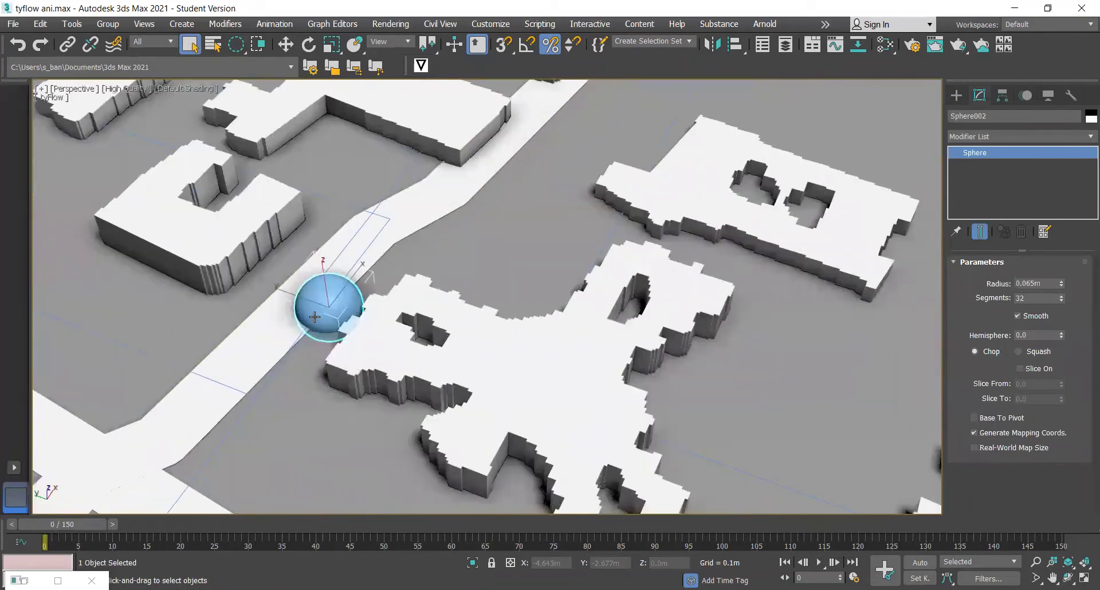
pyautogui.rightClick(324, 327)
pyautogui.click(375, 427)
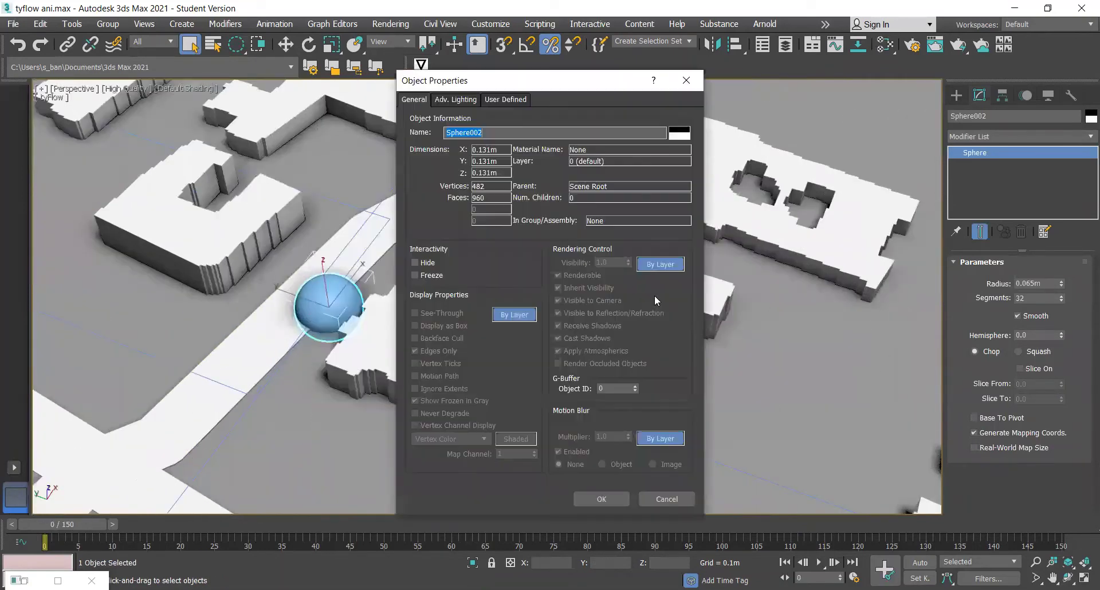
pyautogui.click(662, 265)
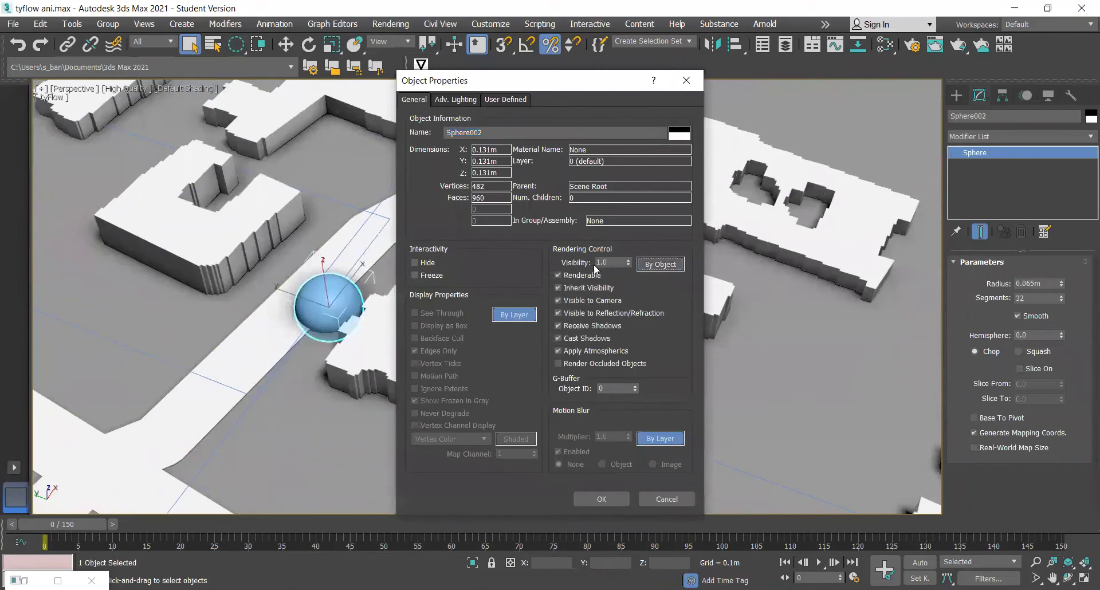
pyautogui.click(558, 275)
pyautogui.click(506, 315)
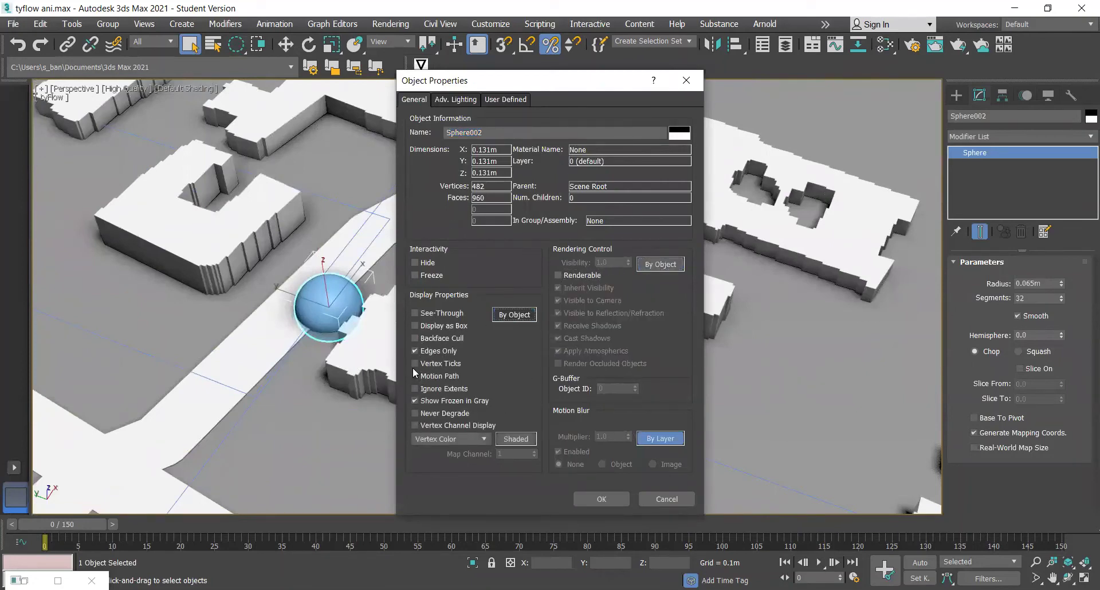
pyautogui.click(415, 325)
pyautogui.click(662, 438)
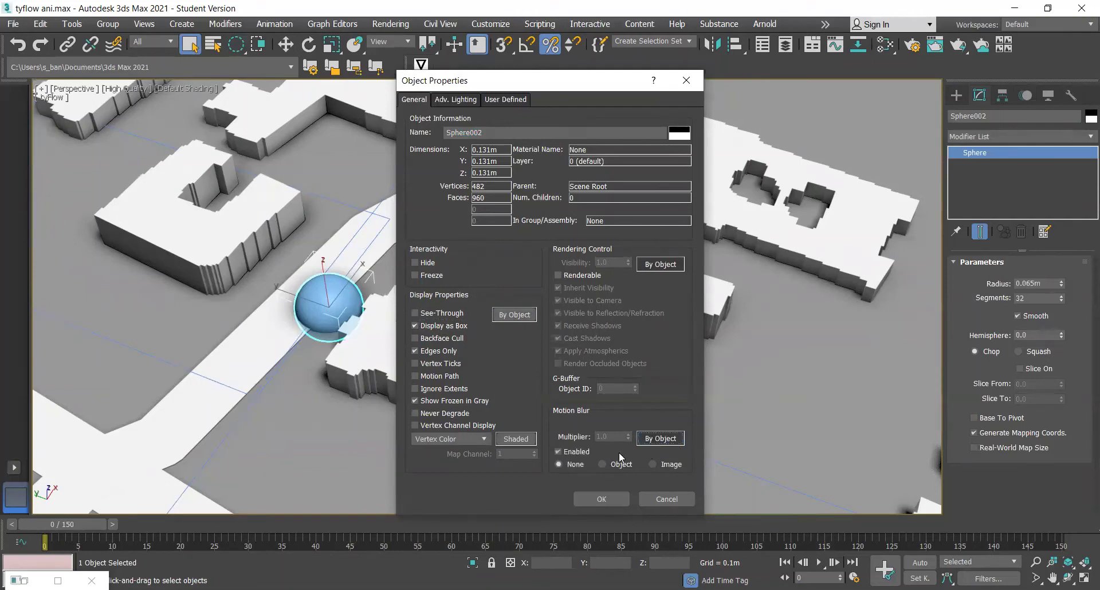
pyautogui.click(609, 501)
# Clear the selection so that no object in the city model is selected
pyautogui.scroll(-3, 338, 382)
pyautogui.click(332, 389)
pyautogui.scroll(3, 331, 388)
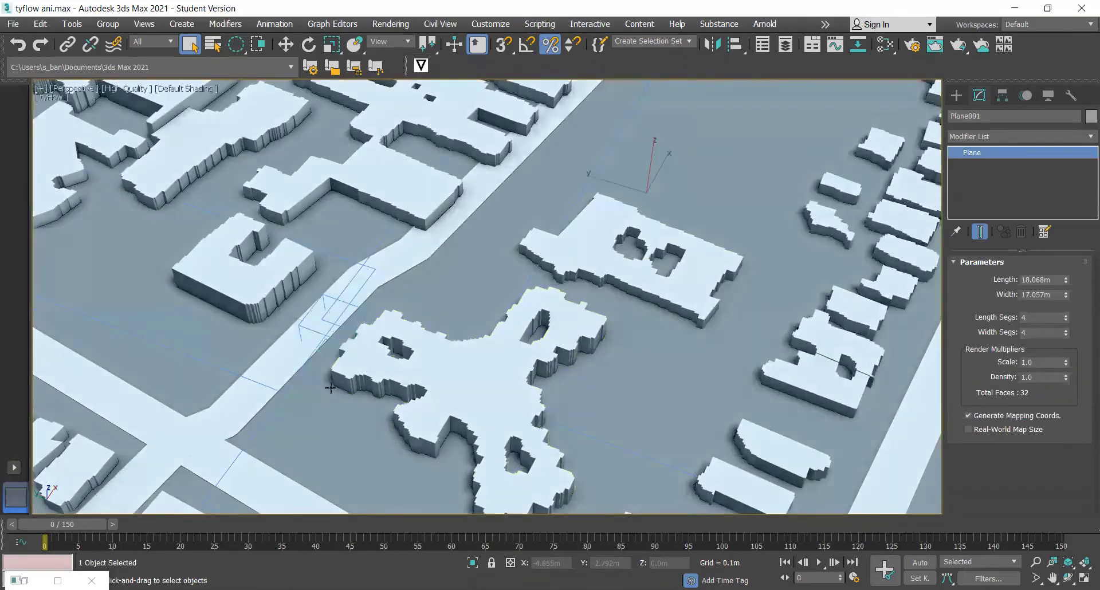
pyautogui.scroll(-6, 387, 410)
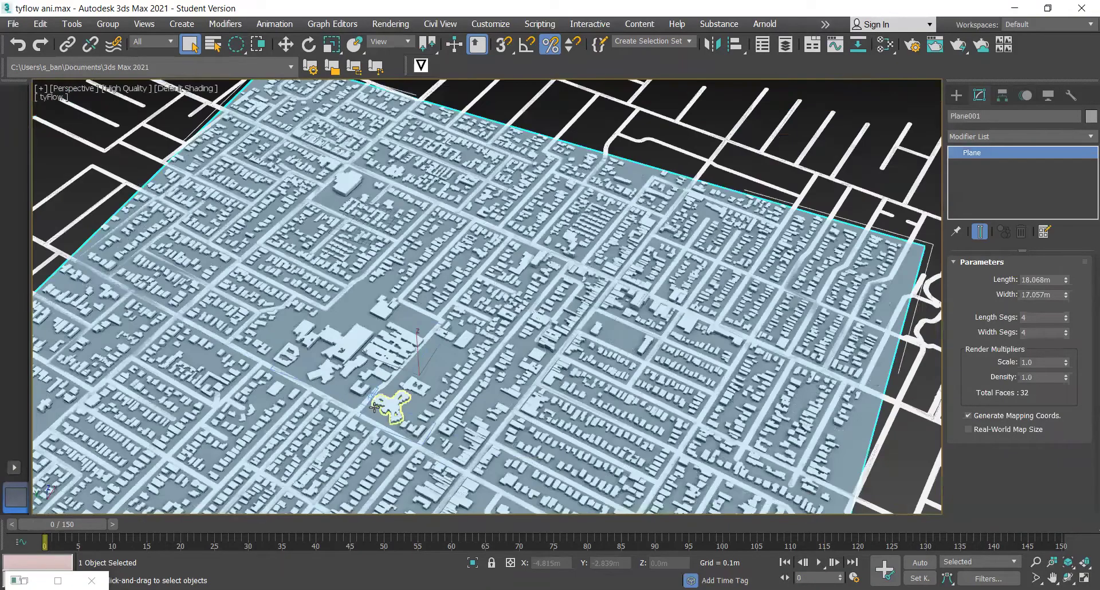
pyautogui.click(52, 176)
pyautogui.scroll(-2, 51, 176)
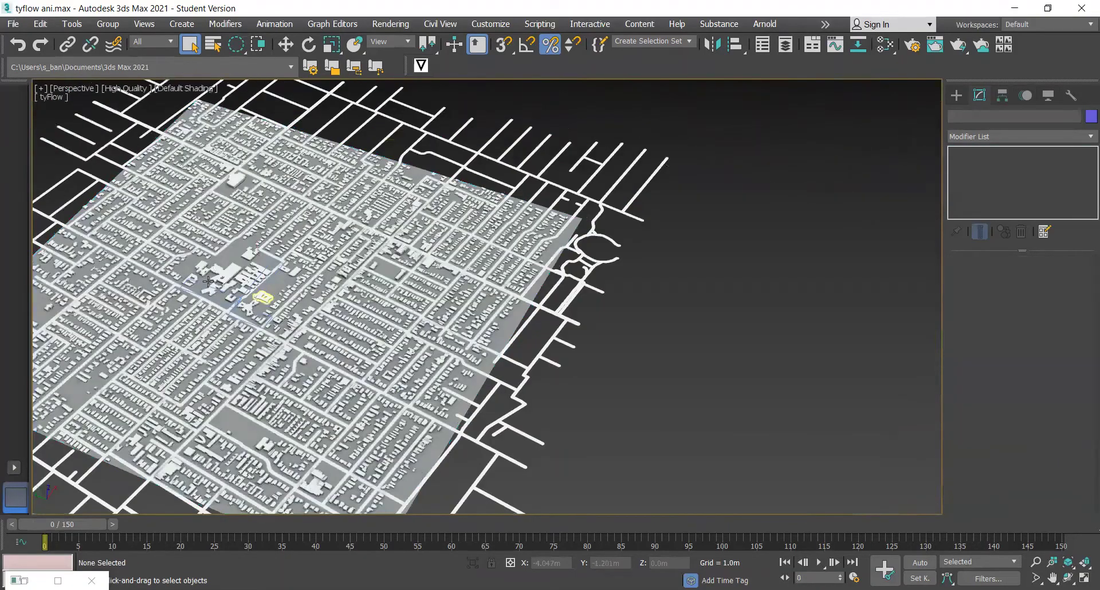
# Scrub the animation to frame 147 to check the particles along the streets, and return to frame 0
pyautogui.scroll(6, 231, 308)
pyautogui.scroll(3, 244, 328)
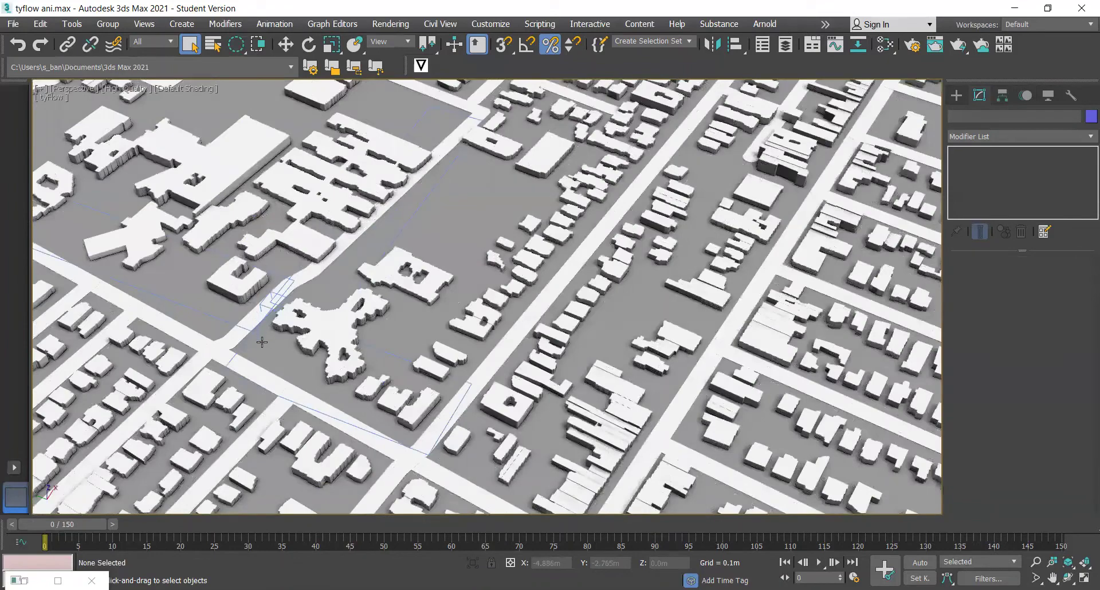
pyautogui.moveTo(262, 342); pyautogui.dragTo(438, 397, button='middle')
pyautogui.scroll(2, 459, 396)
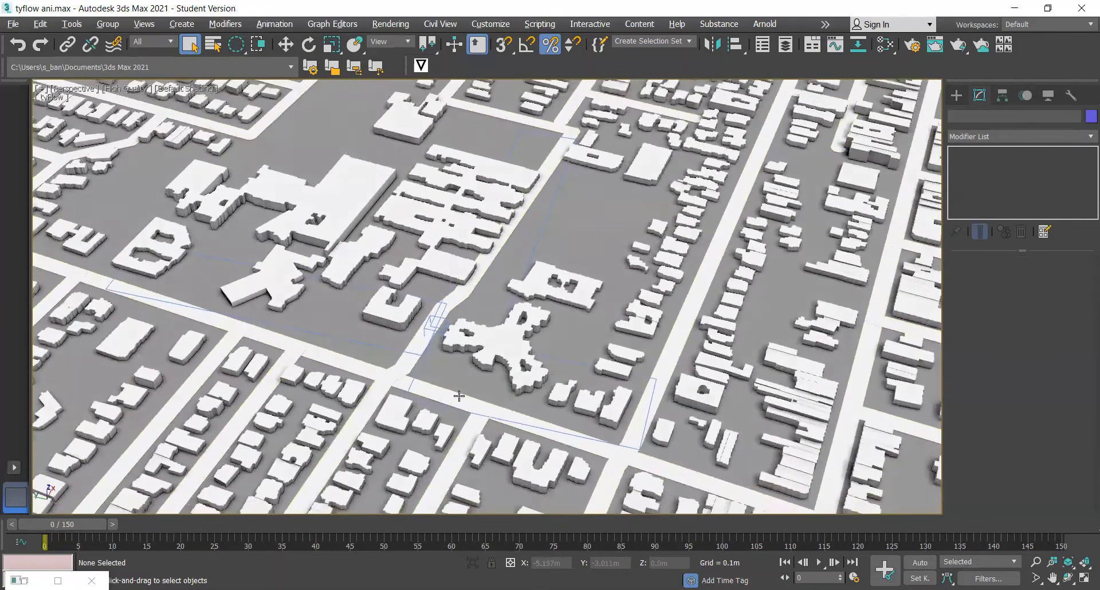
pyautogui.scroll(4, 459, 396)
pyautogui.scroll(-3, 437, 343)
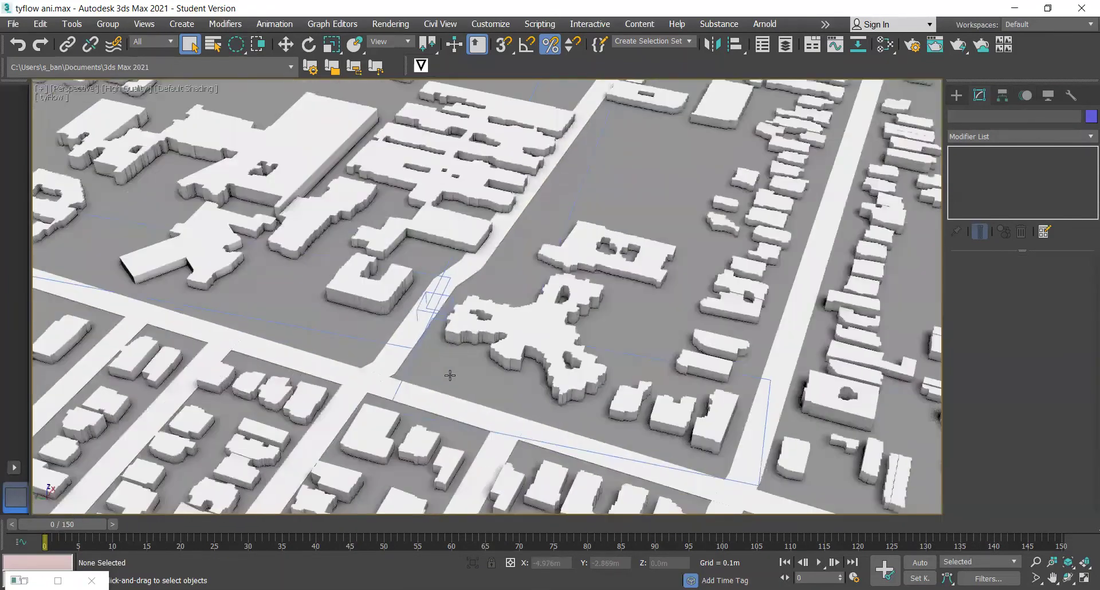
pyautogui.moveTo(81, 522); pyautogui.dragTo(940, 520)
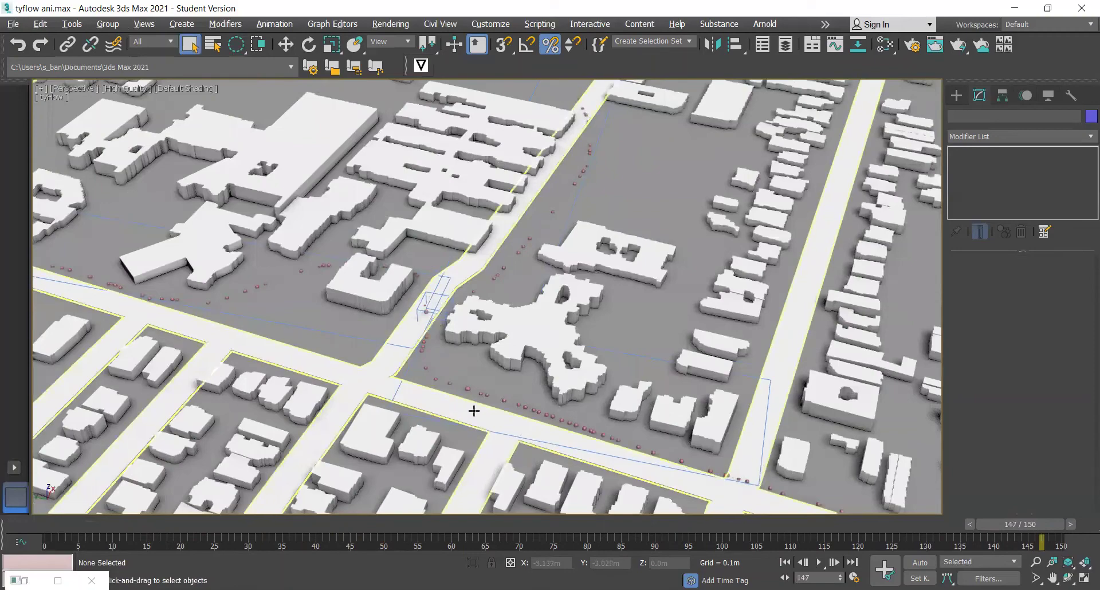
pyautogui.keyDown('alt'); pyautogui.moveTo(472, 405); pyautogui.dragTo(433, 392, button='middle'); pyautogui.keyUp('alt')
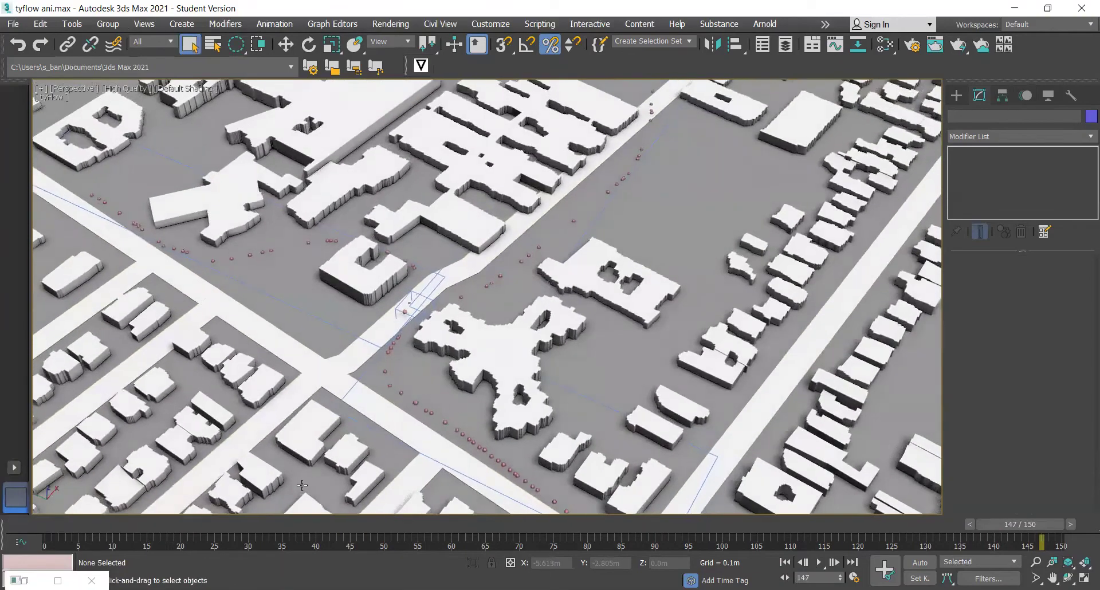
pyautogui.moveTo(1037, 524); pyautogui.dragTo(57, 524)
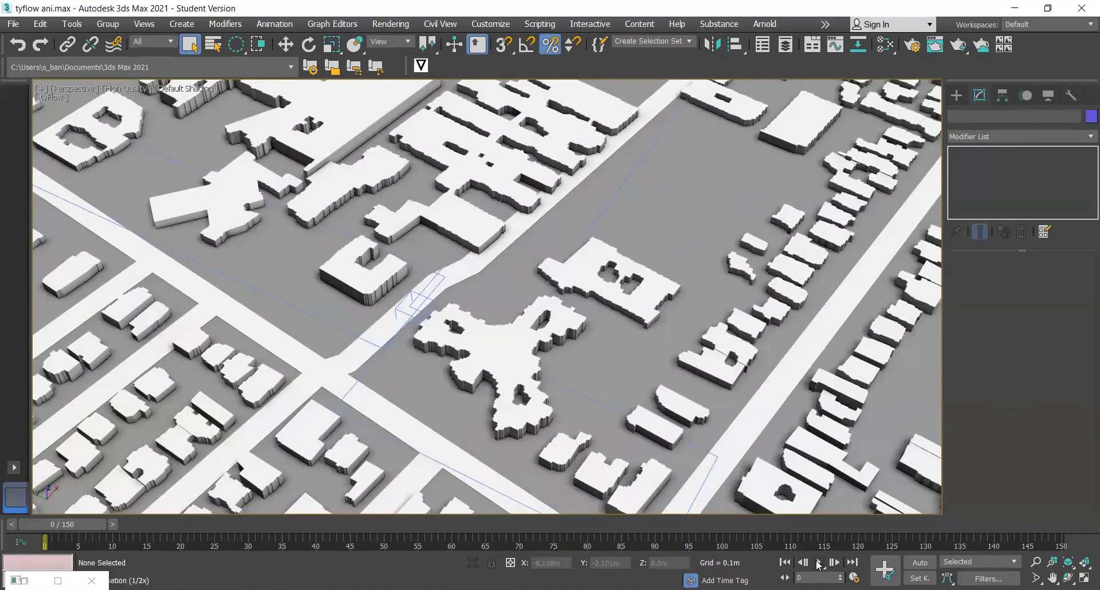
# Play the animation to watch the particles move from the emitter along the streets, stop it and return to frame 0
pyautogui.click(818, 563)
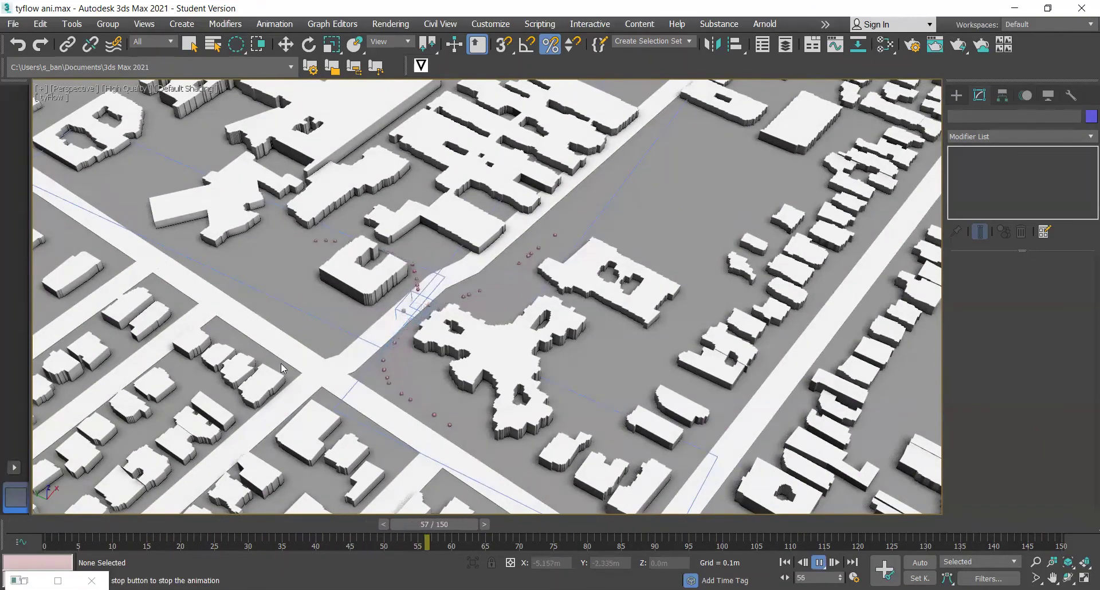
pyautogui.scroll(-3, 283, 369)
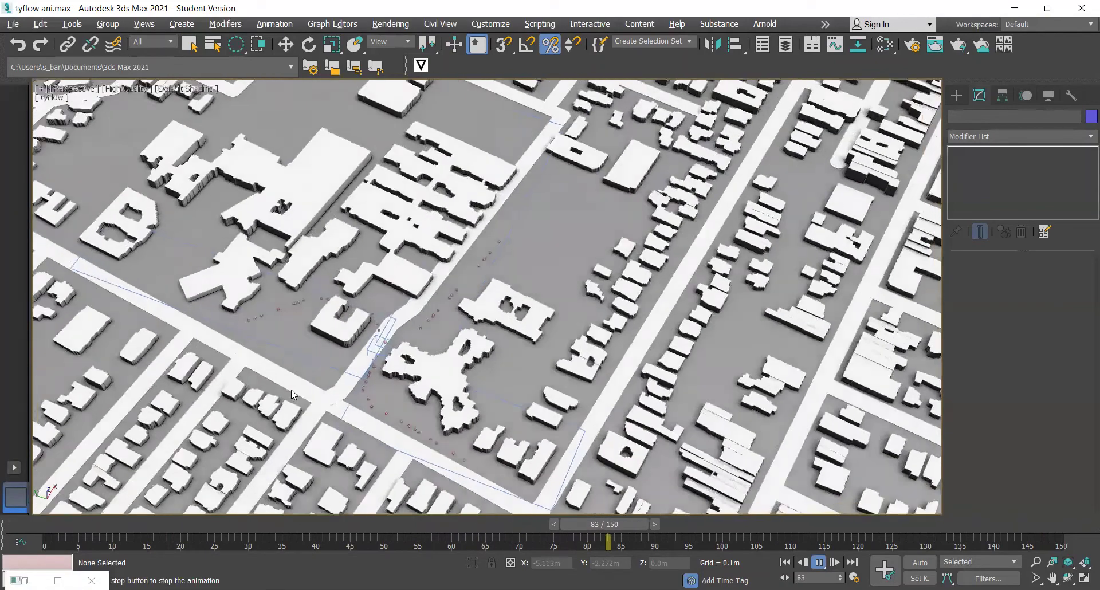
pyautogui.scroll(2, 298, 398)
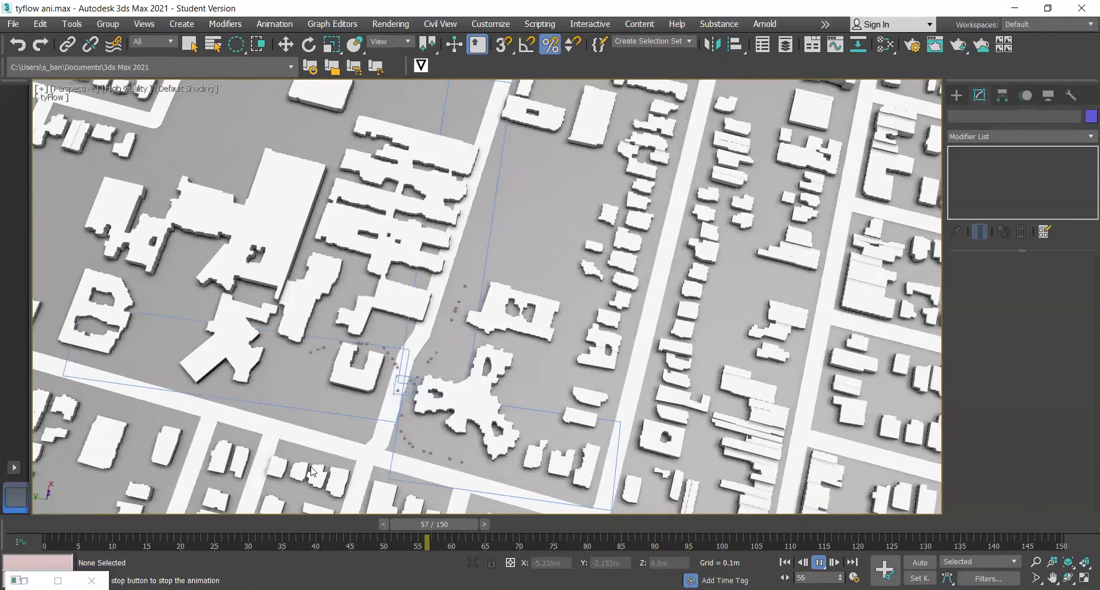
pyautogui.scroll(3, 418, 387)
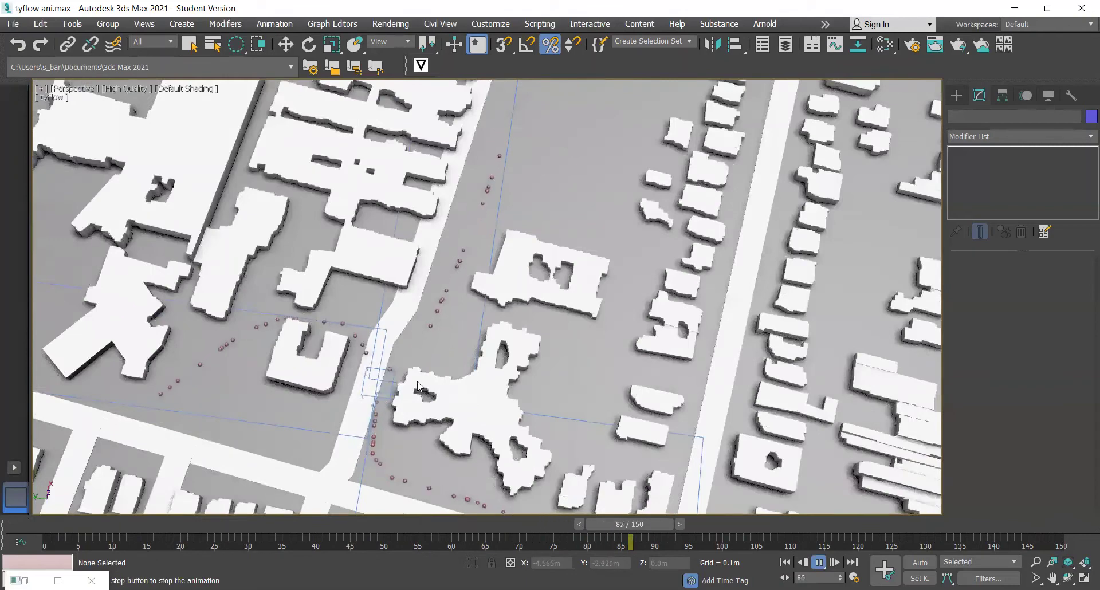
pyautogui.click(822, 567)
pyautogui.moveTo(818, 524); pyautogui.dragTo(58, 506)
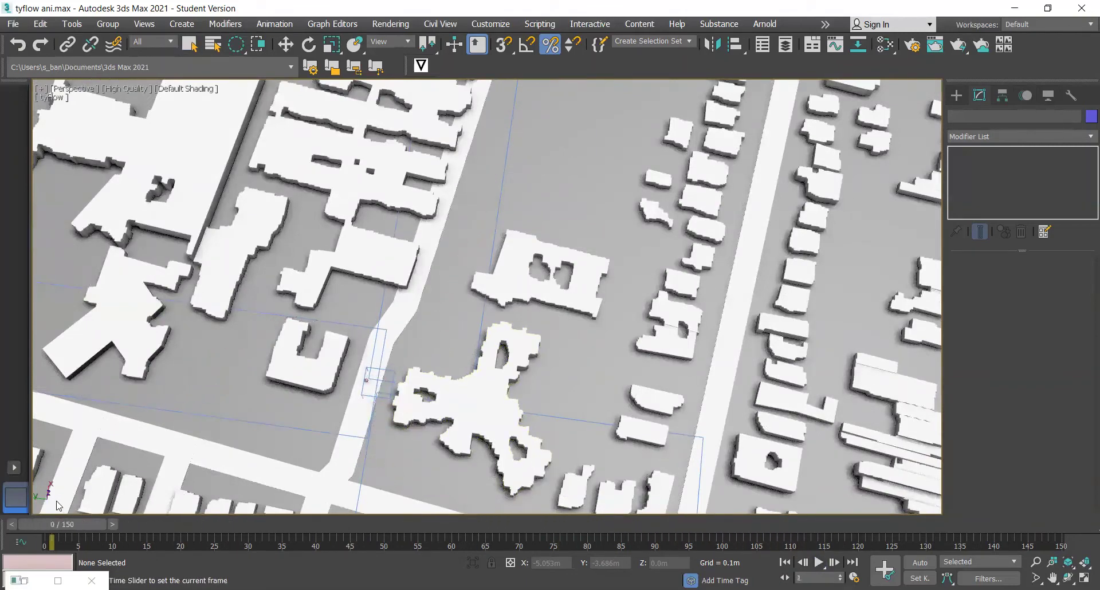
# Select the tyFlow object beside the city model and open its editor
pyautogui.scroll(-5, 205, 433)
pyautogui.press('q')
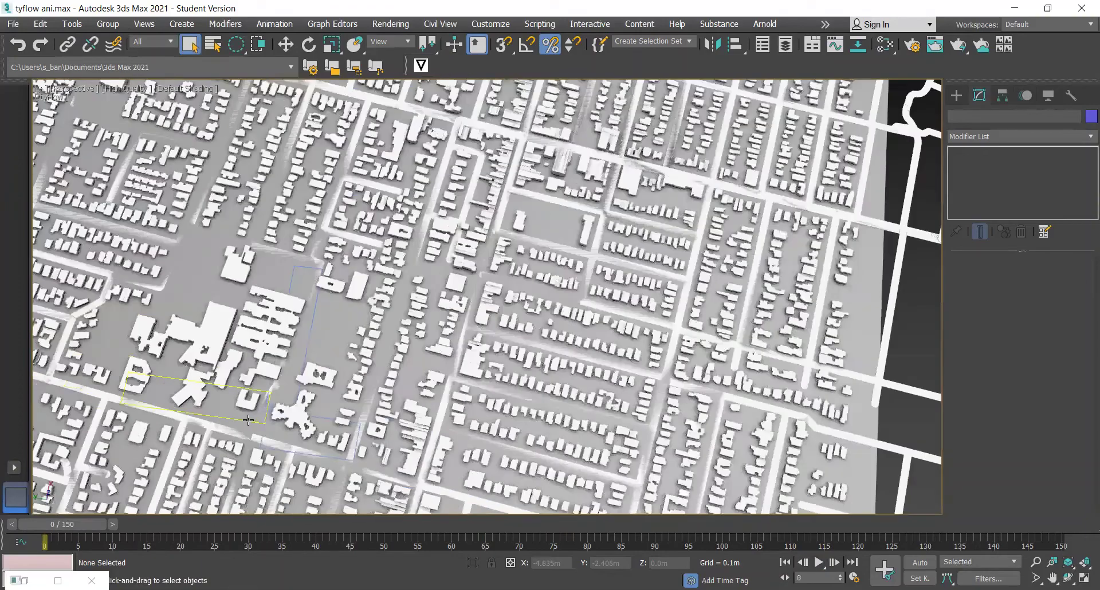
pyautogui.scroll(-2, 248, 420)
pyautogui.moveTo(228, 413); pyautogui.dragTo(441, 418, button='middle')
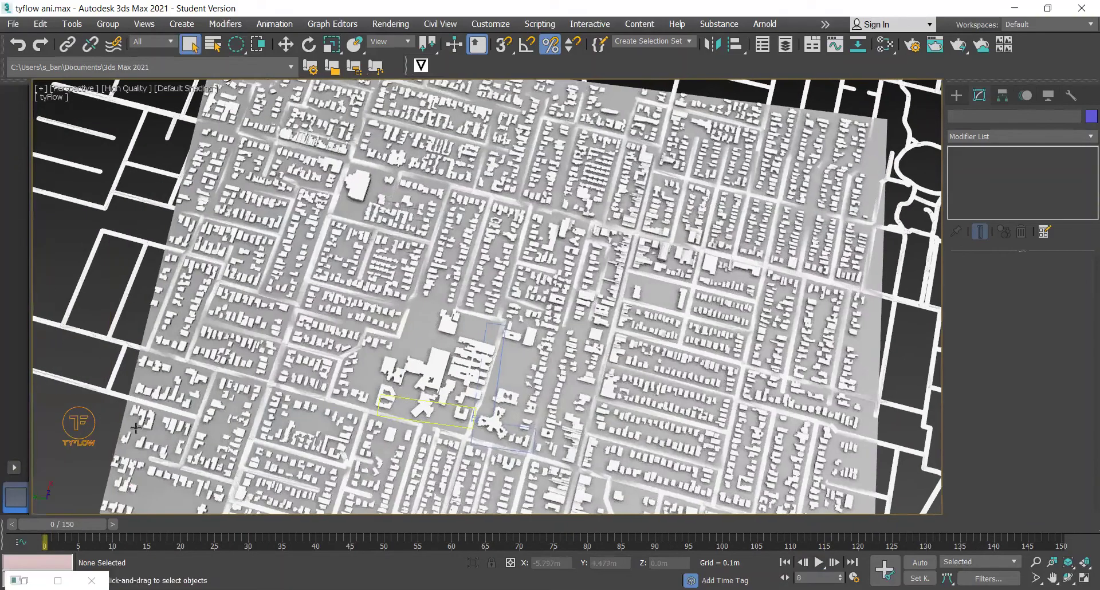
pyautogui.click(80, 424)
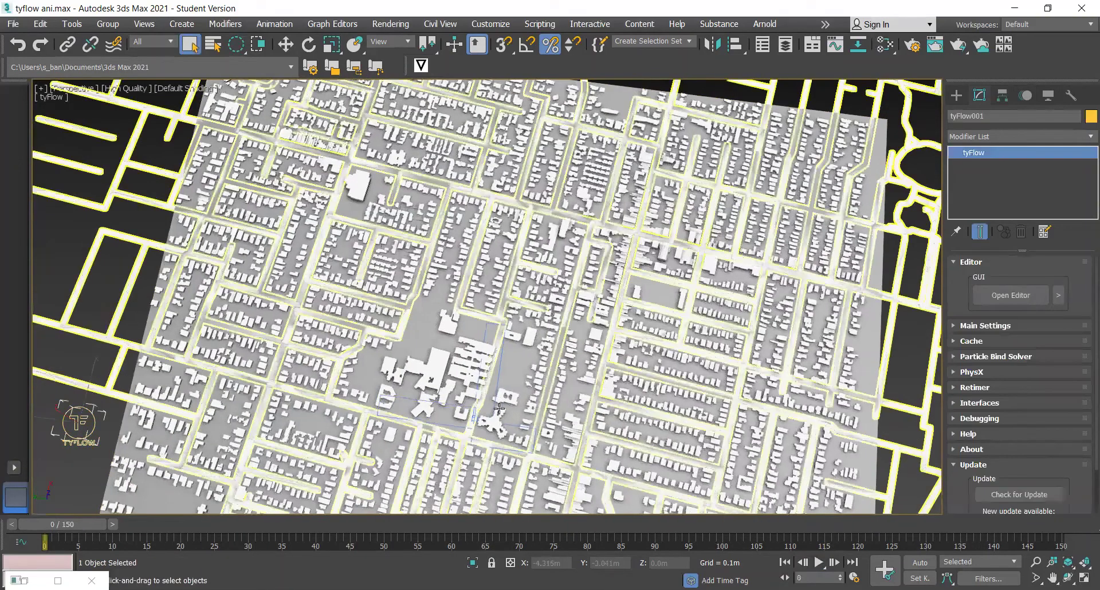
pyautogui.scroll(4, 499, 408)
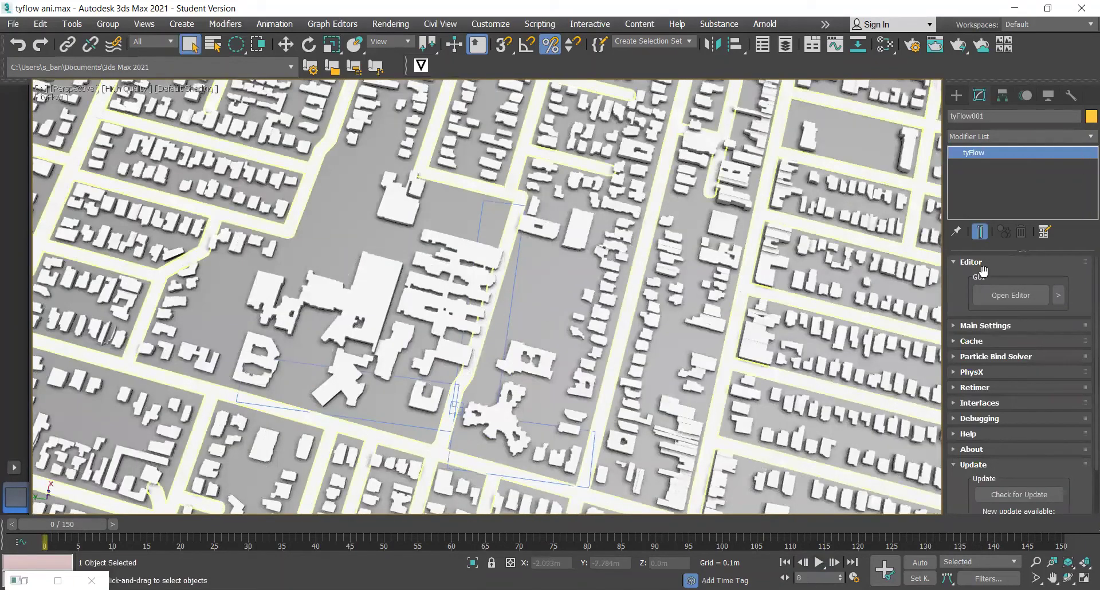
pyautogui.click(1014, 297)
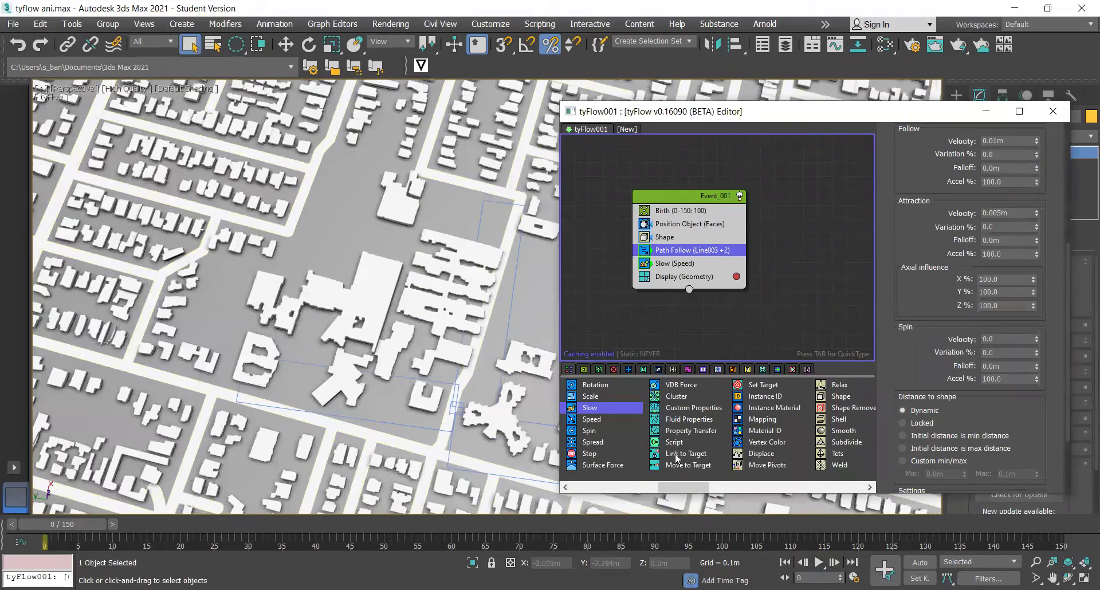
# Add a Spline Paths operator between Slow and Display in Event_001 and create a new spline path object for it
pyautogui.moveTo(658, 485); pyautogui.dragTo(738, 496)
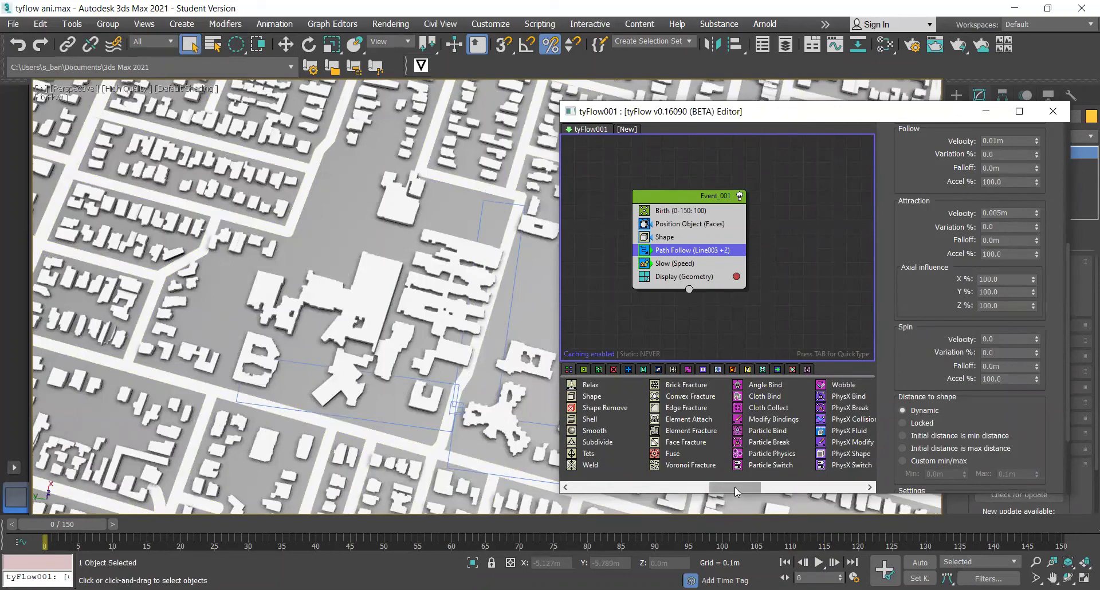
pyautogui.moveTo(735, 487); pyautogui.dragTo(761, 487)
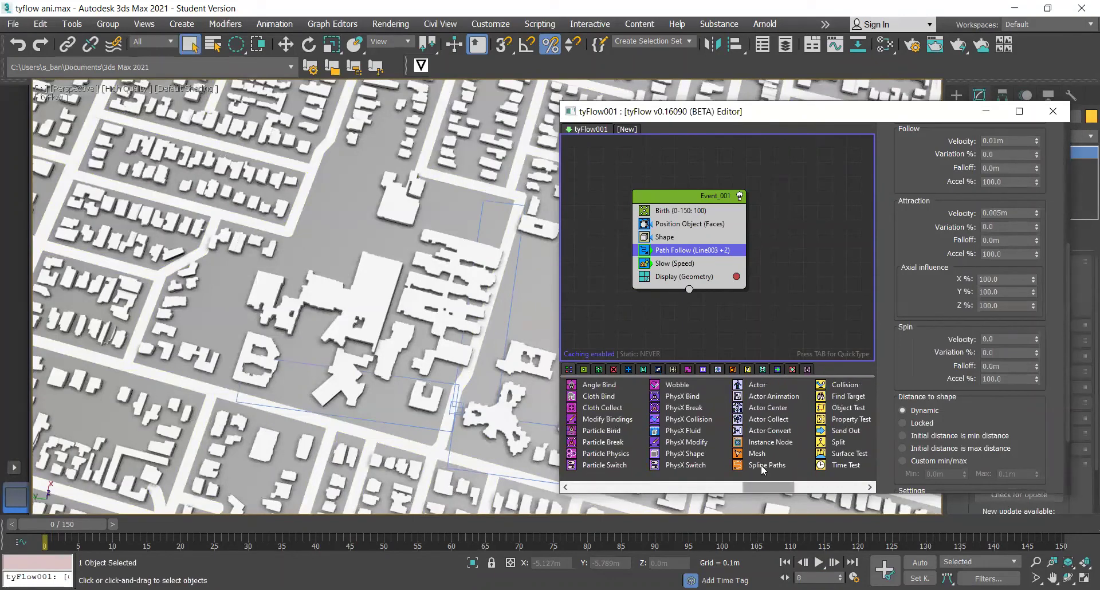
pyautogui.moveTo(673, 270); pyautogui.dragTo(672, 267)
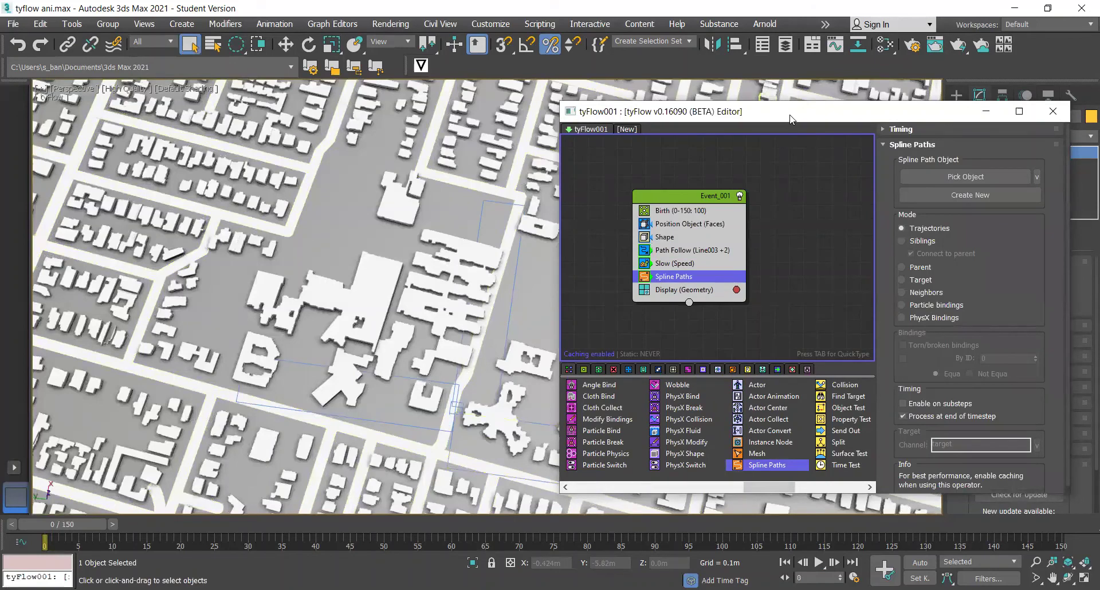
pyautogui.moveTo(789, 119); pyautogui.dragTo(788, 114)
pyautogui.click(969, 190)
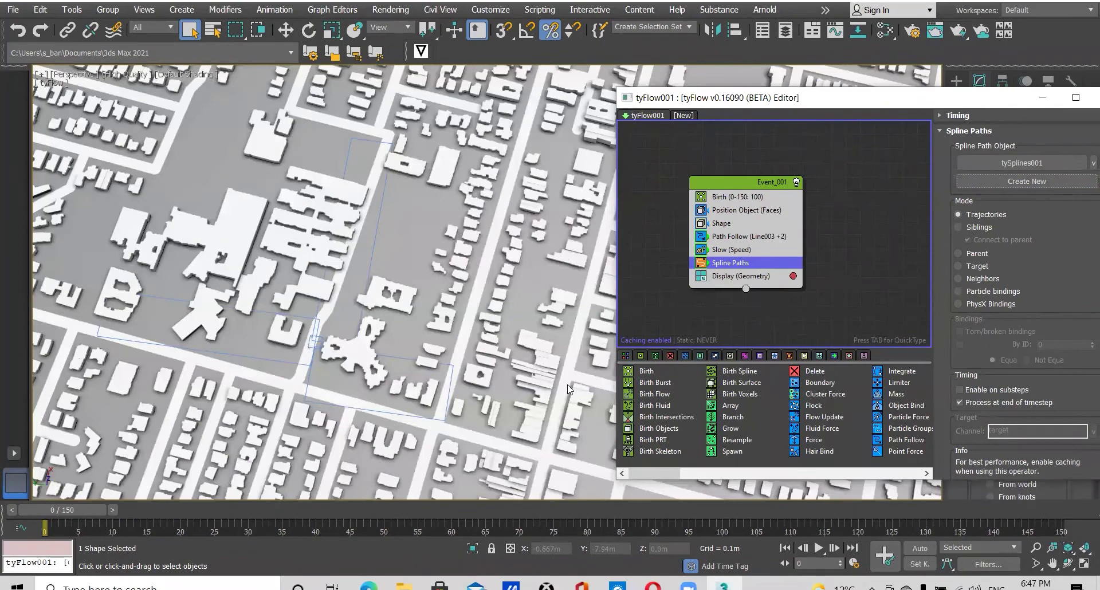
# Scrub the full timeline to check the particle trajectory splines, clear the selection and play the animation from frame 0
pyautogui.moveTo(65, 519); pyautogui.dragTo(1082, 514)
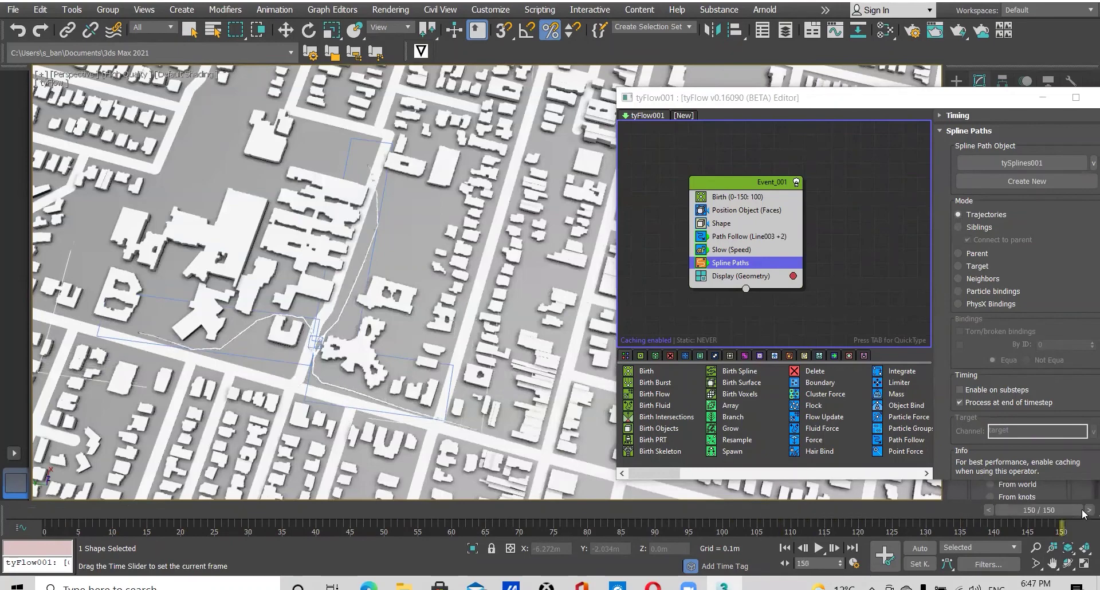
pyautogui.moveTo(970, 523); pyautogui.dragTo(35, 529)
pyautogui.scroll(-6, 228, 380)
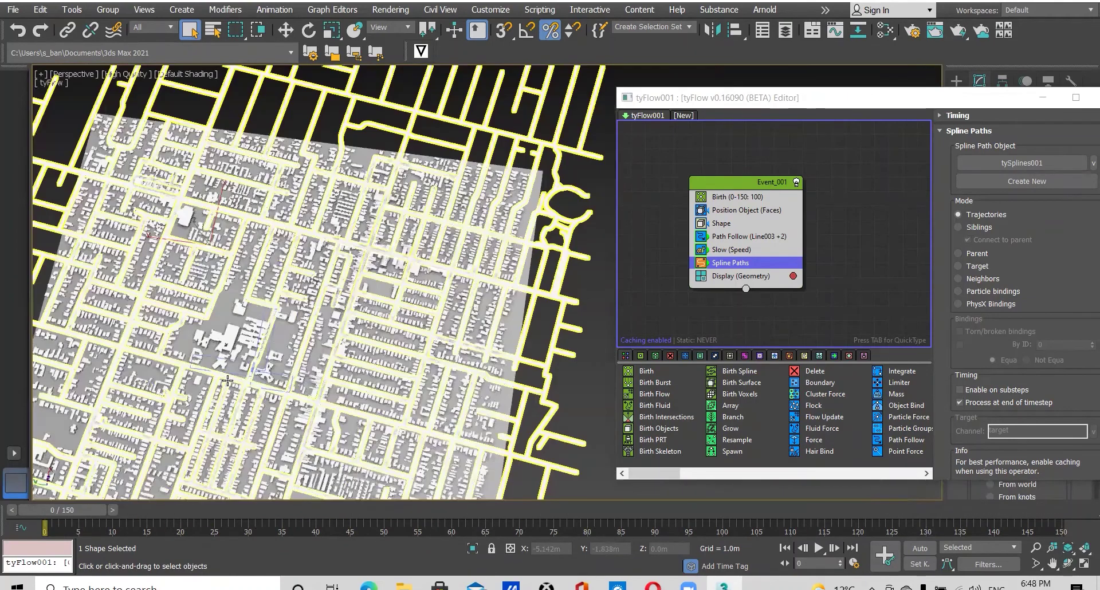
pyautogui.click(51, 129)
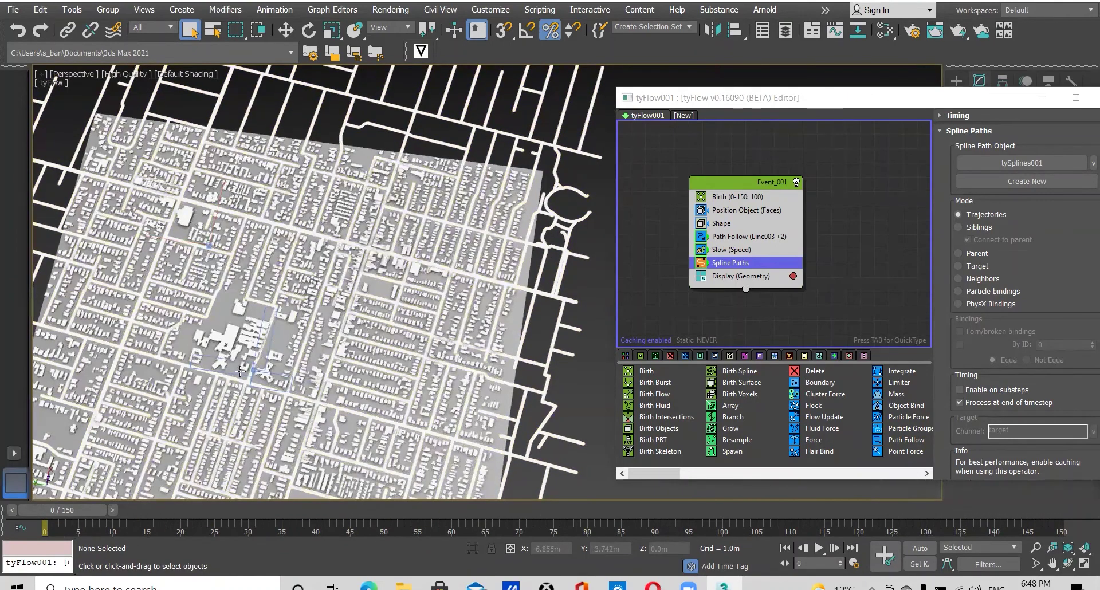
pyautogui.scroll(6, 240, 371)
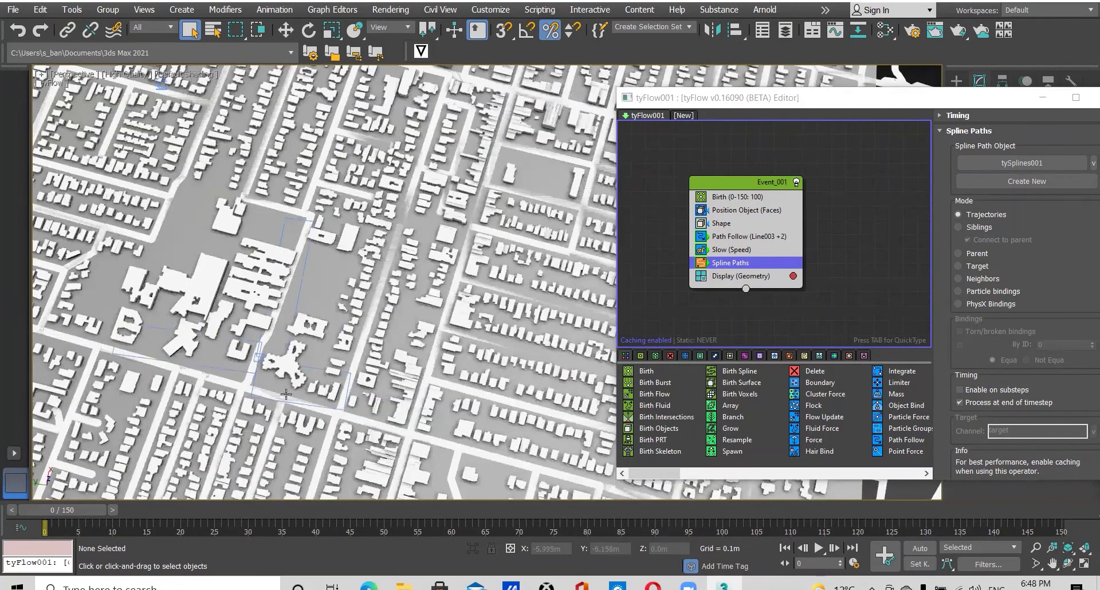
pyautogui.scroll(4, 259, 379)
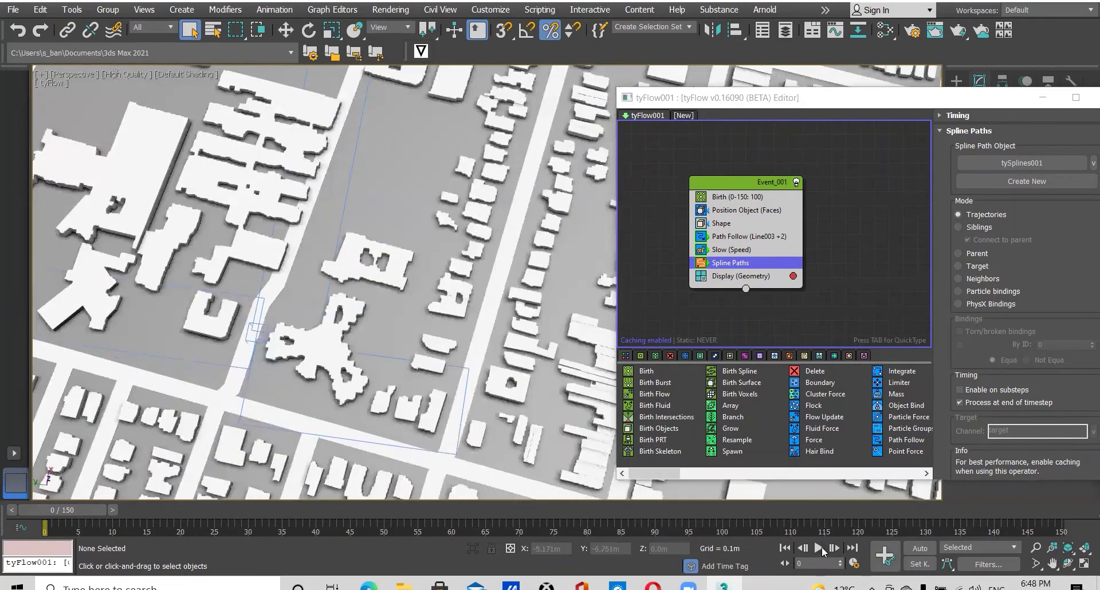
pyautogui.click(819, 548)
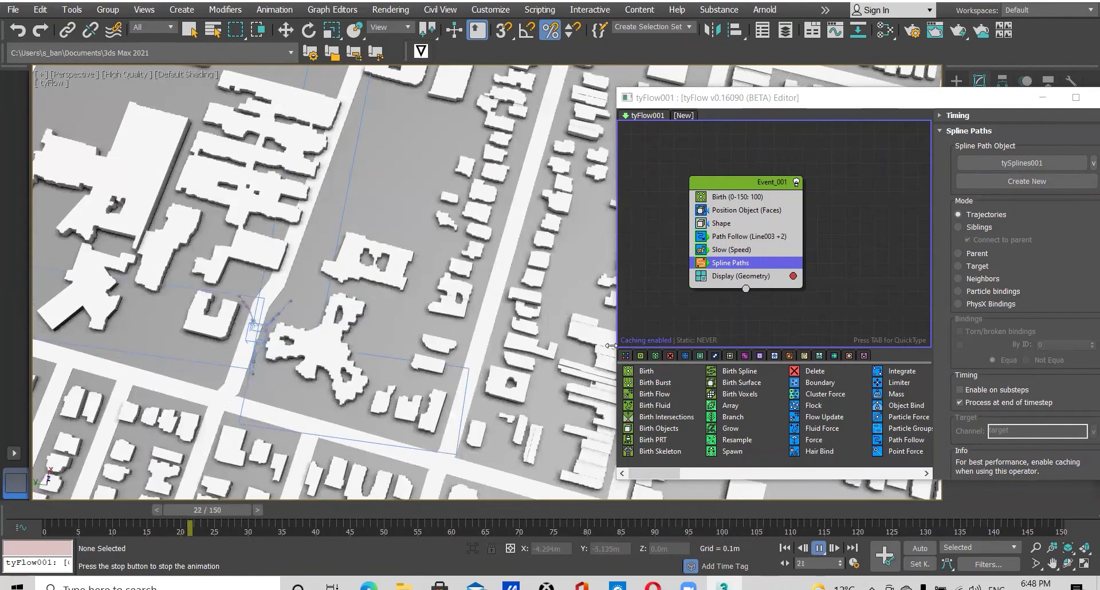